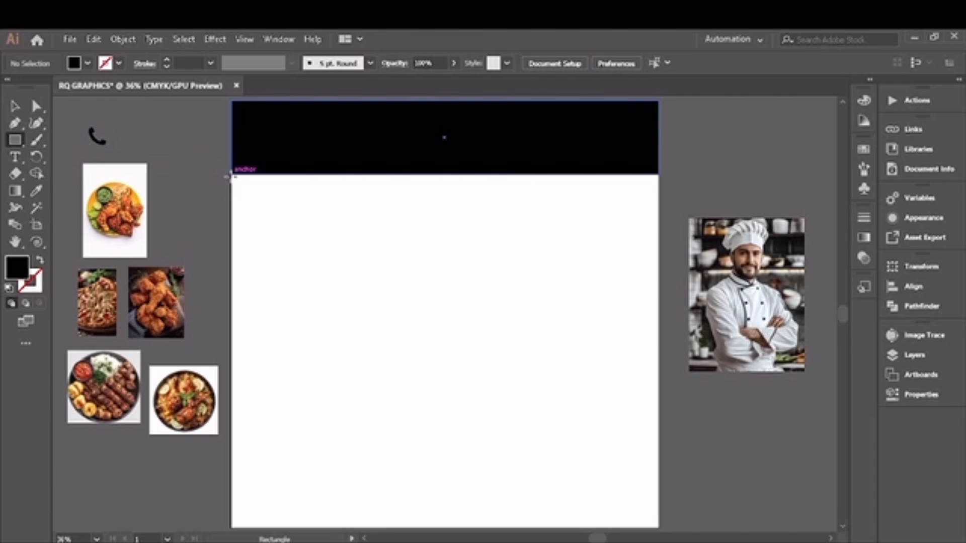
- Draw a black rectangle below the header band along the artboard's left edge, about half the artboard wide
drag(230, 174, 418, 400)
key(v)
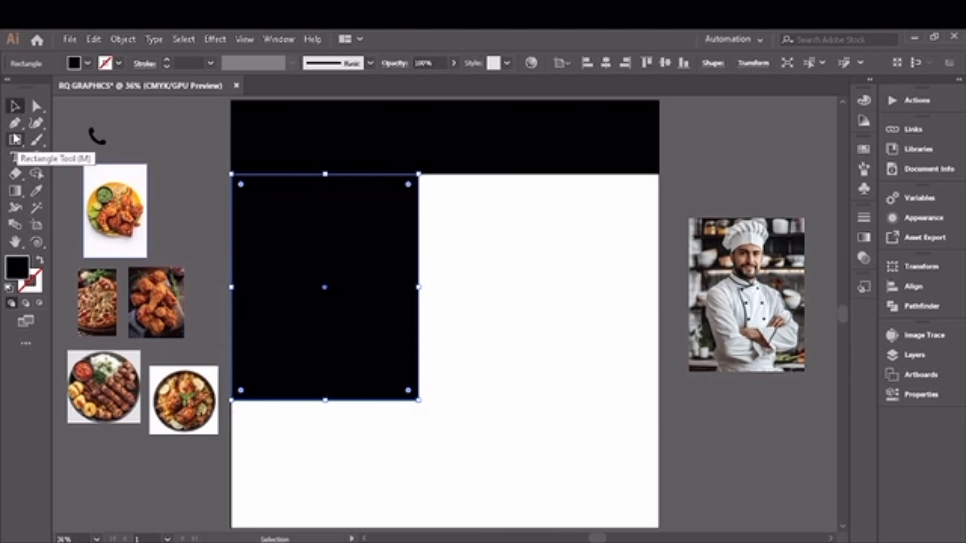
- Select the rectangle's bottom corner points and round them fully into an arch shape
click(36, 109)
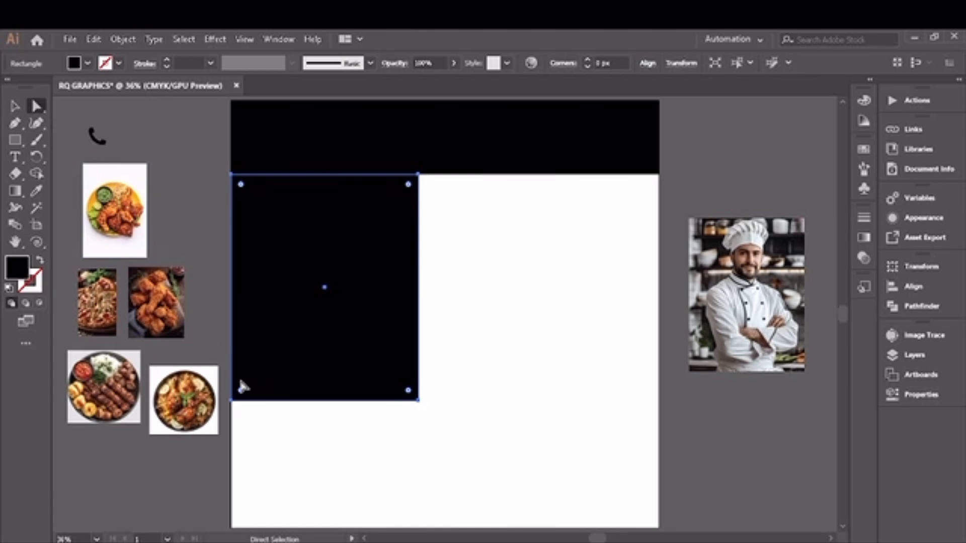
drag(225, 366, 443, 422)
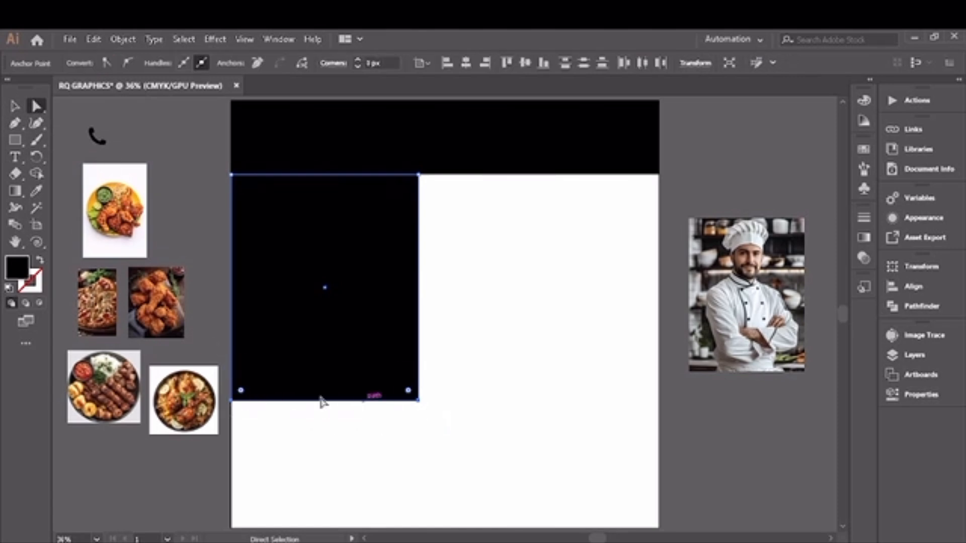
drag(242, 393, 306, 244)
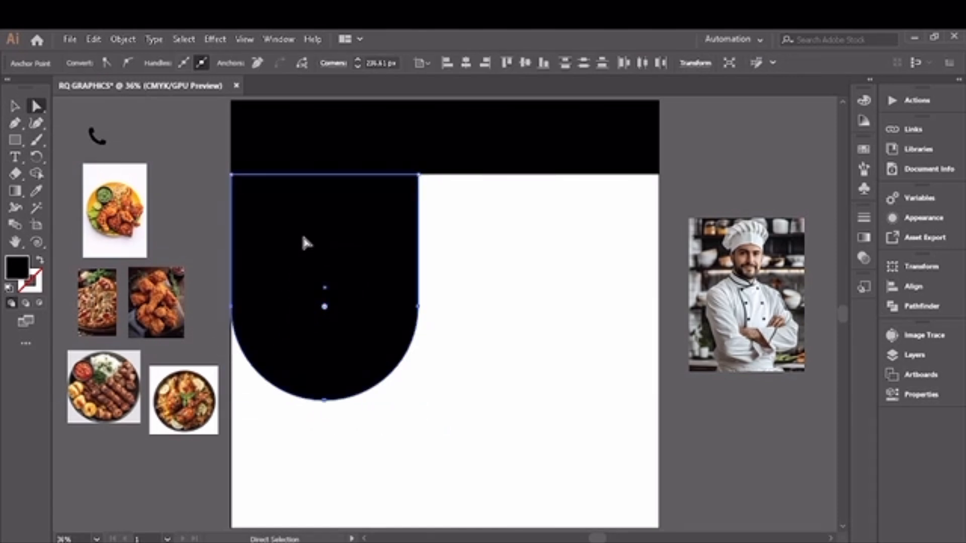
click(16, 106)
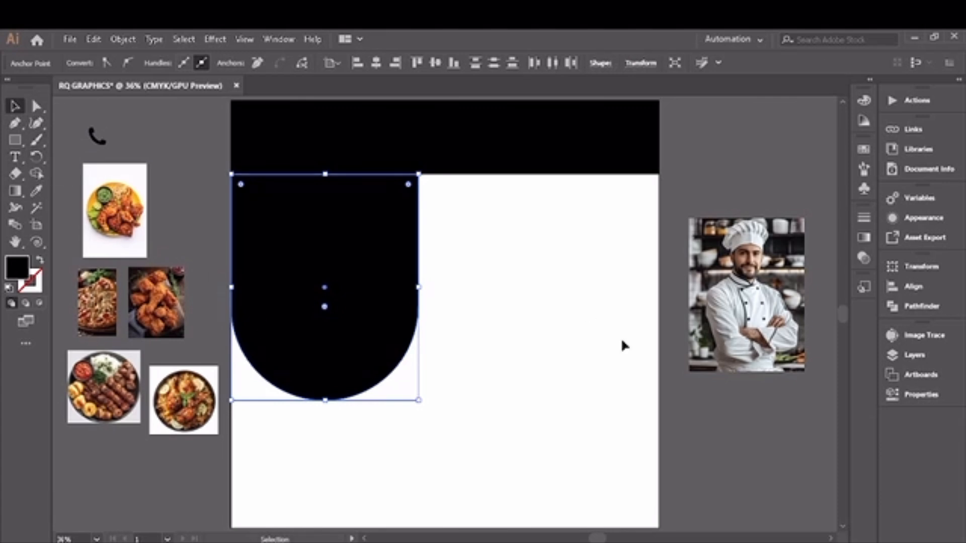
click(476, 364)
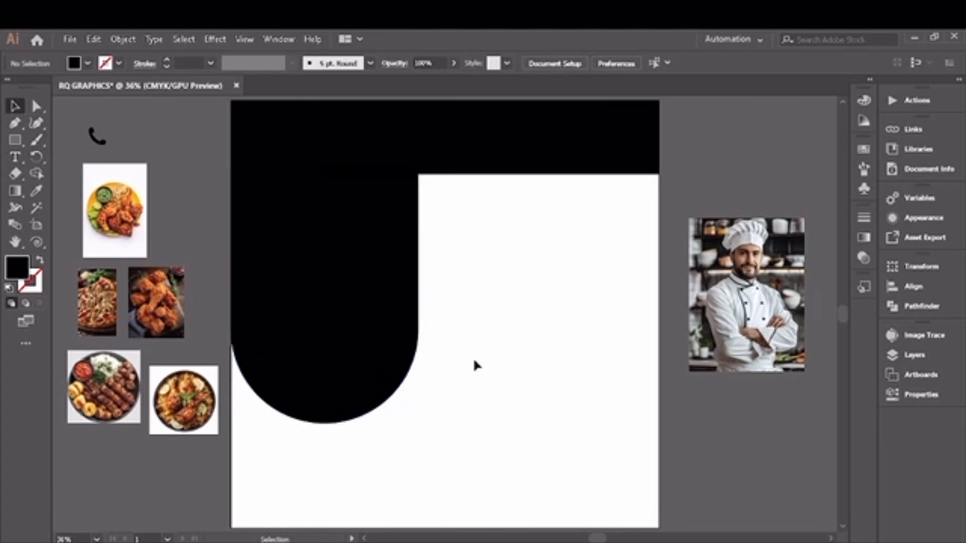
- Move the chef photo onto the arched shape, scale it to cover it, and nudge it into place
drag(748, 334, 324, 324)
drag(383, 364, 420, 427)
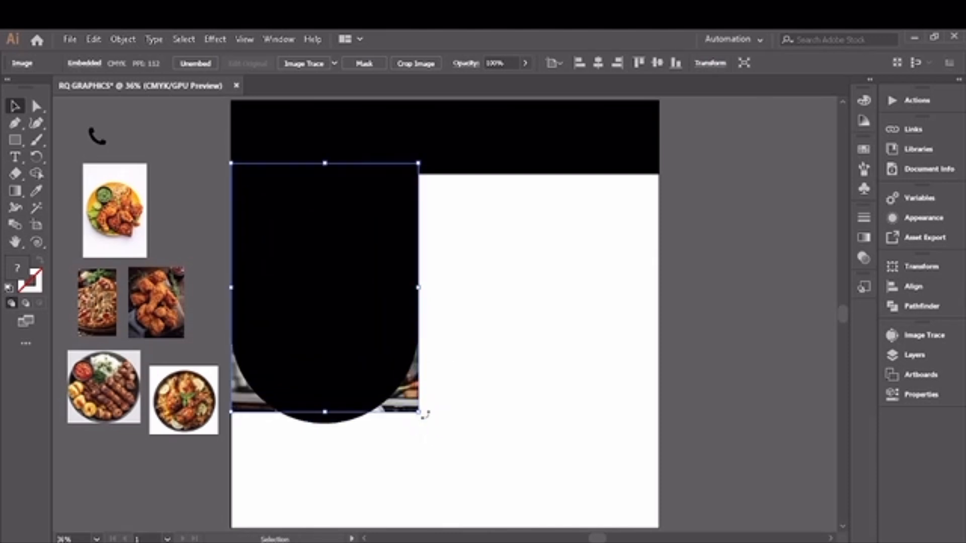
key(Down)
key(Down)
key(Down)
key(Down)
key(Down)
key(Down)
key(Down)
key(Down)
key(Down)
key(Down)
key(Down)
key(Down)
key(Down)
key(Down)
key(Down)
key(Down)
key(Down)
key(Down)
key(Down)
key(Down)
key(Down)
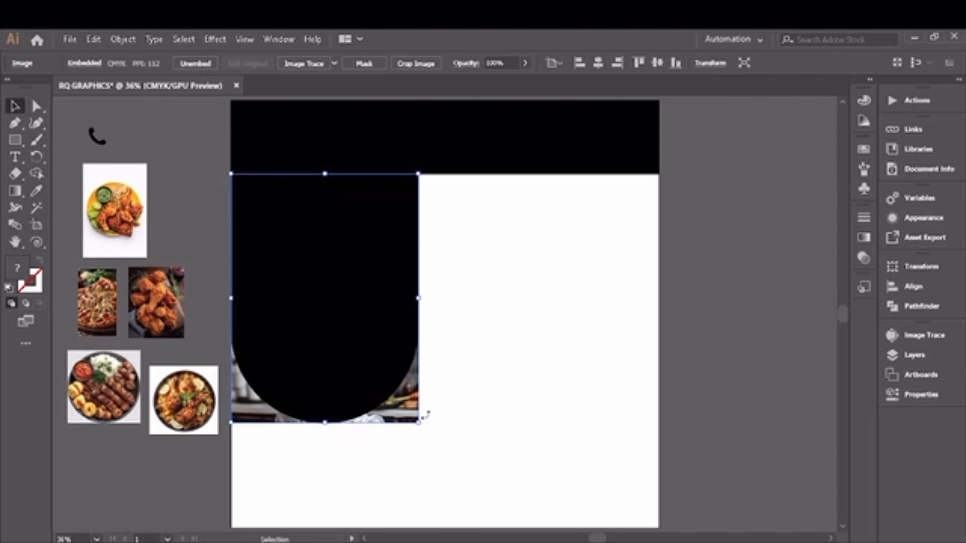
key(Up)
key(Up)
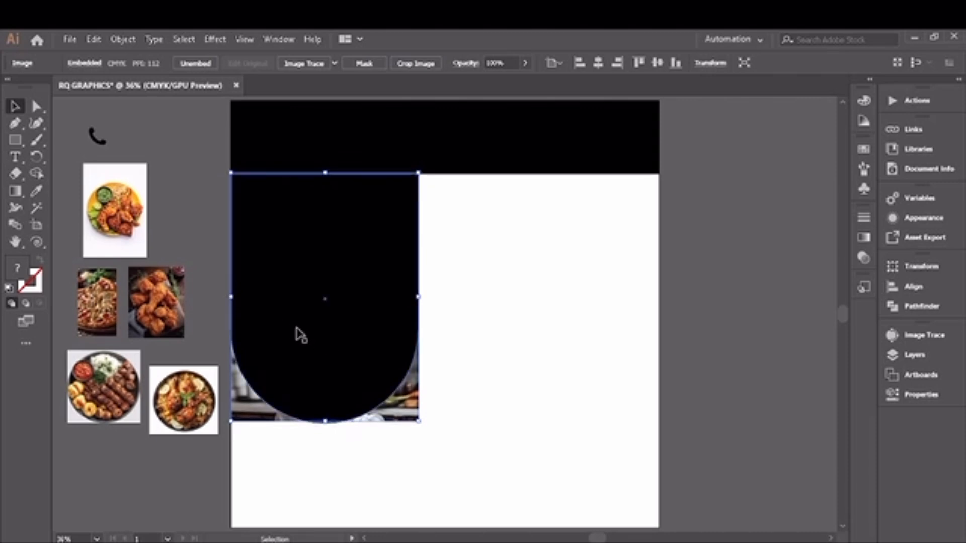
key(Down)
key(Down)
key(Down)
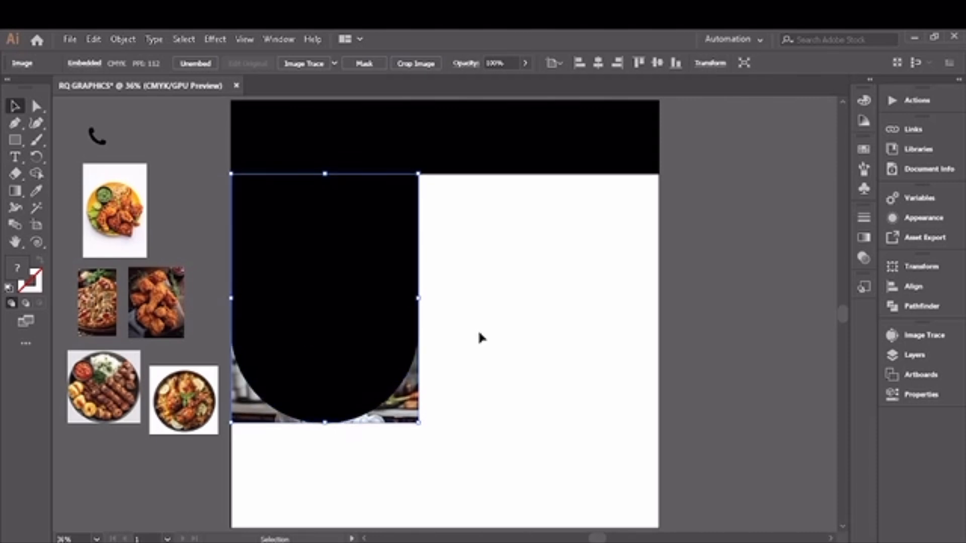
key(Down)
- Select the chef photo together with the arched shape and make a clipping mask
shift+click(370, 317)
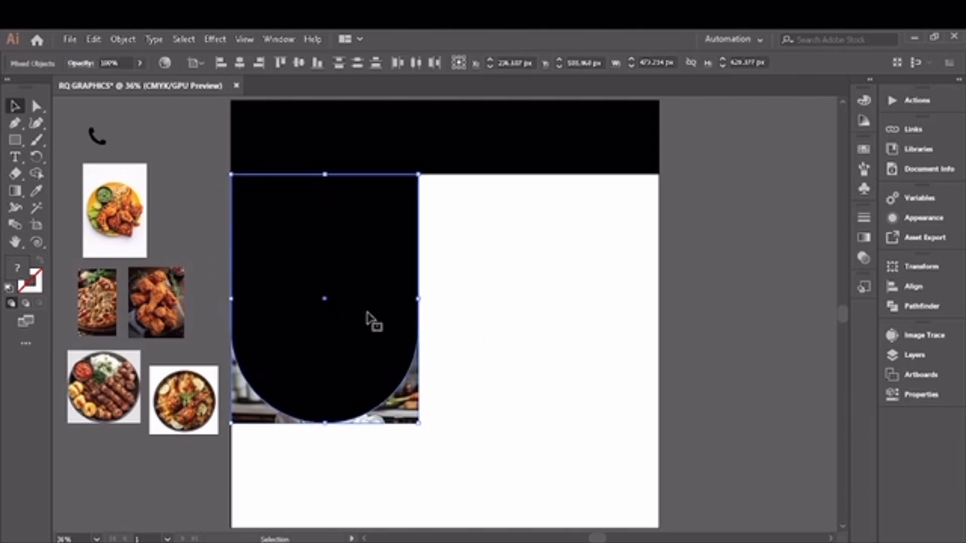
right_click(368, 314)
click(435, 419)
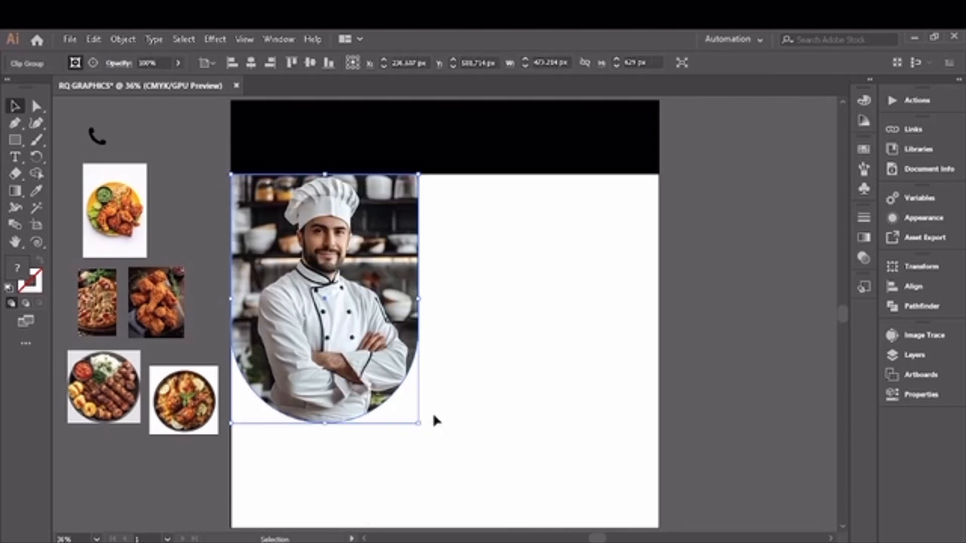
click(494, 398)
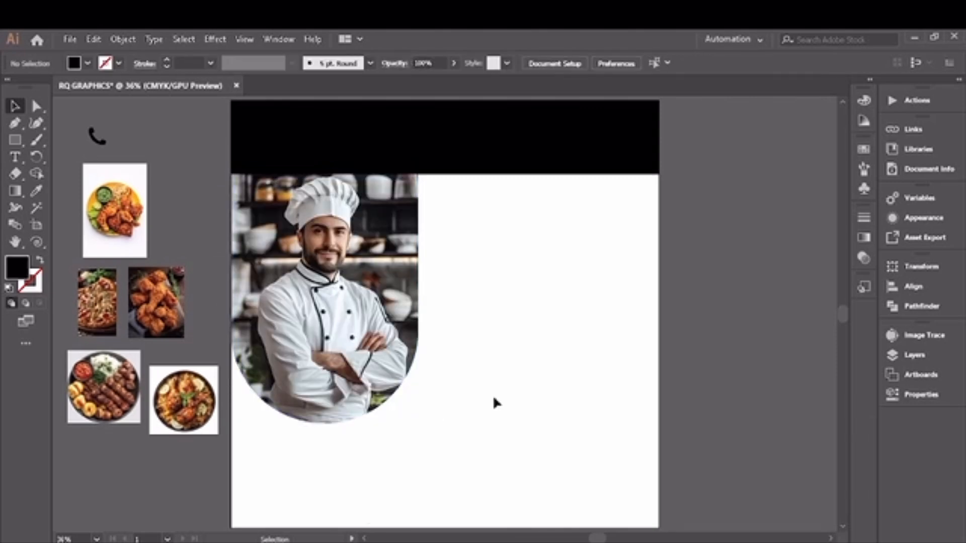
- Fill the black header band at the top of the artboard with blue
click(480, 151)
click(88, 64)
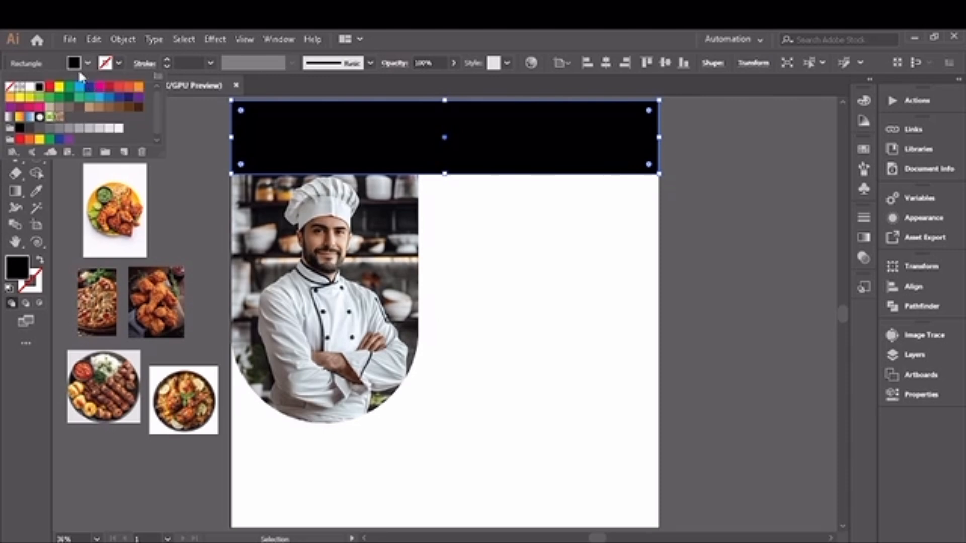
click(79, 91)
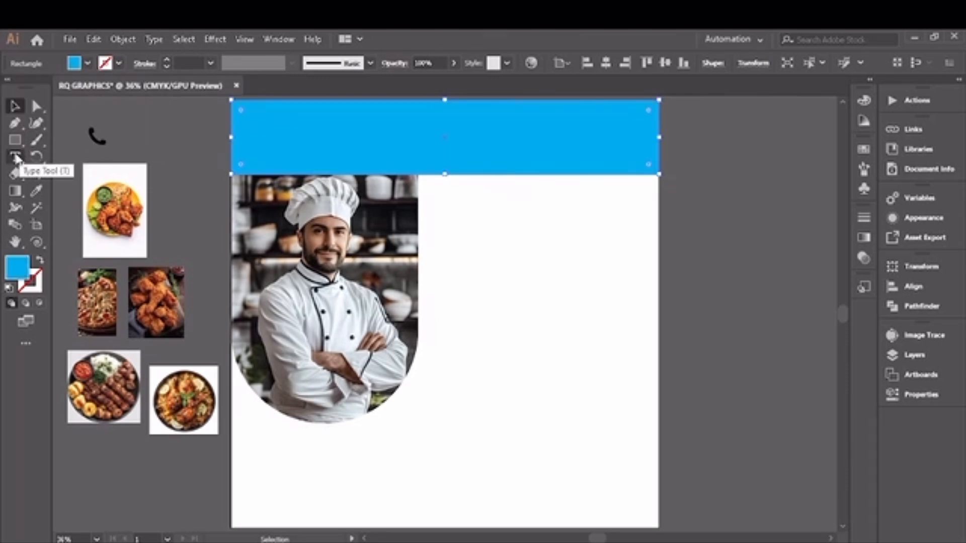
- Add a point text reading "IRHAAB RESTURANT" to the right of the chef photo
click(16, 156)
click(483, 250)
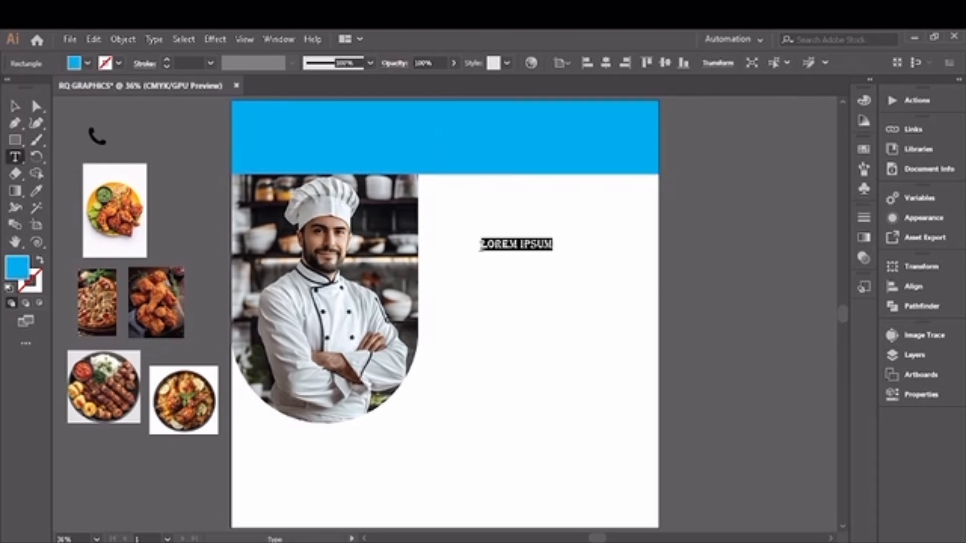
key(BackSpace)
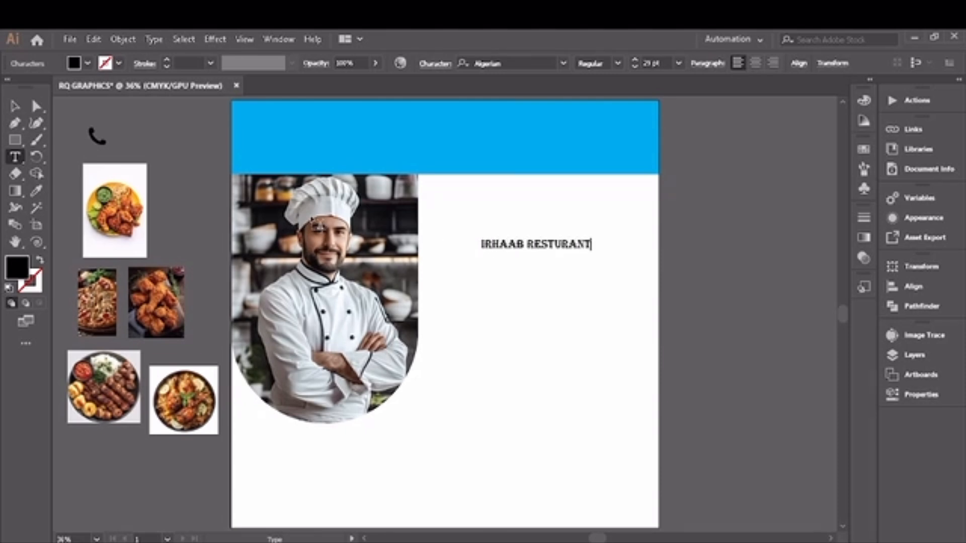
text(IRHAAB RESTURANT)
click(15, 108)
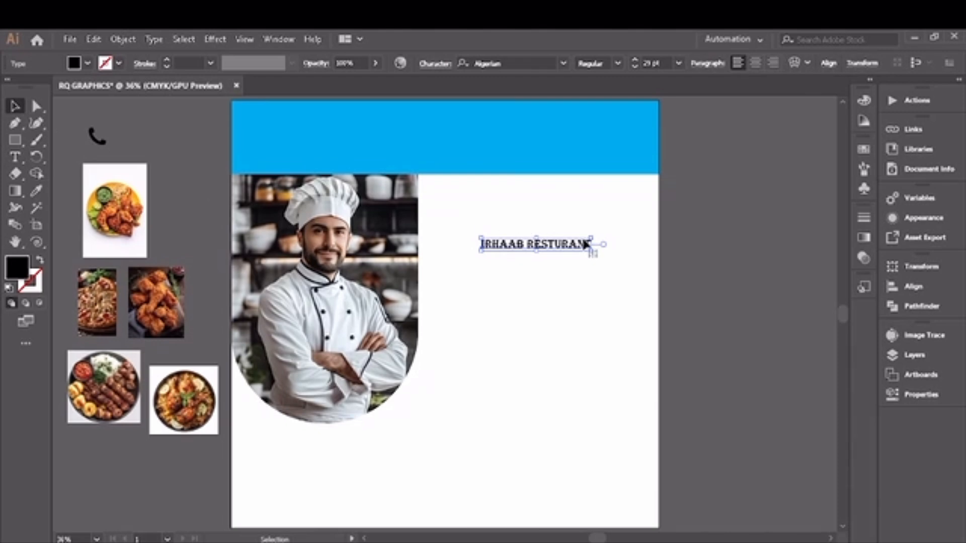
- Move the title text up into the blue header band
click(16, 157)
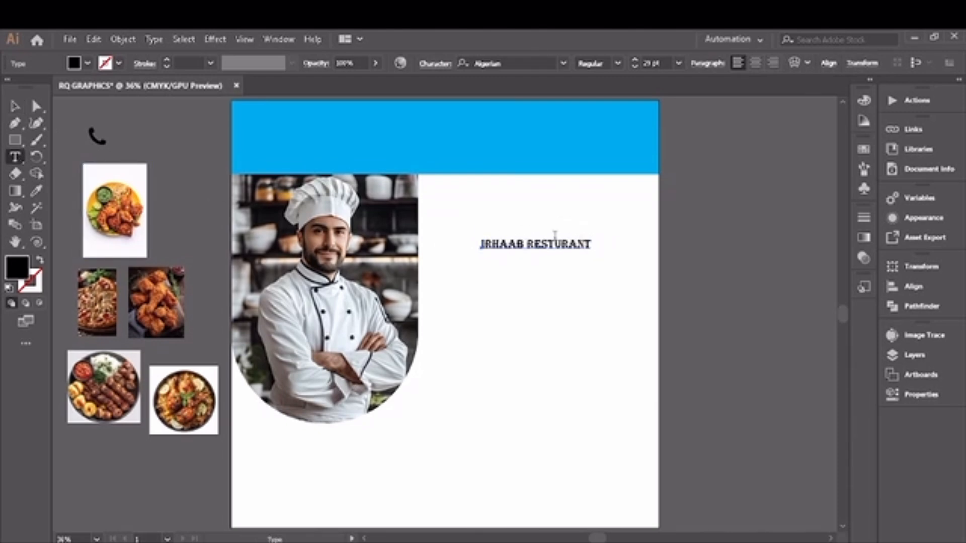
click(15, 106)
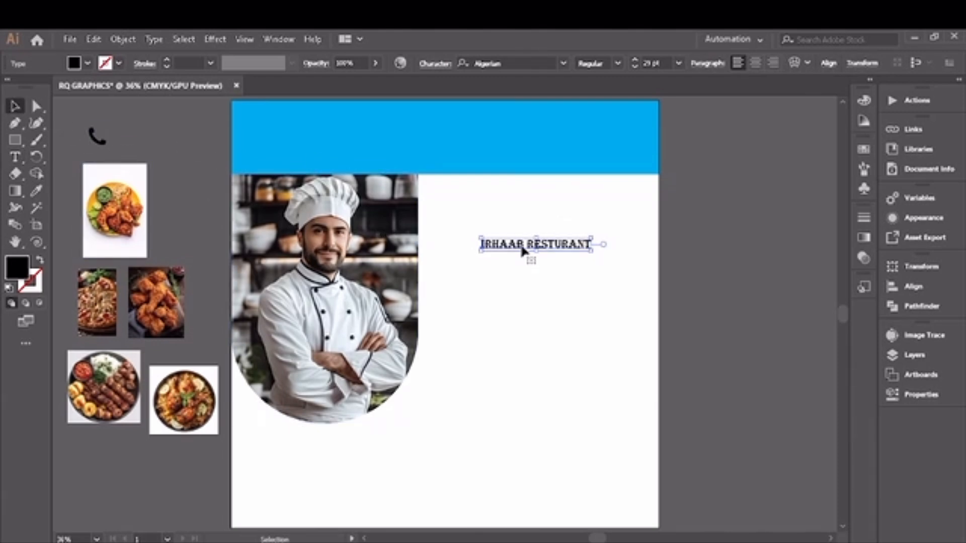
drag(524, 249, 432, 151)
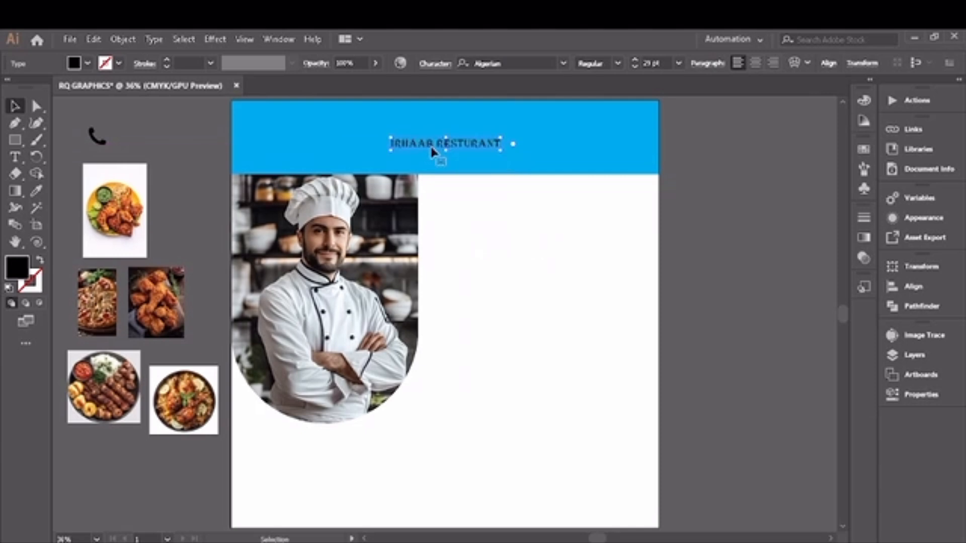
- Set the title text's fill color to White
click(88, 63)
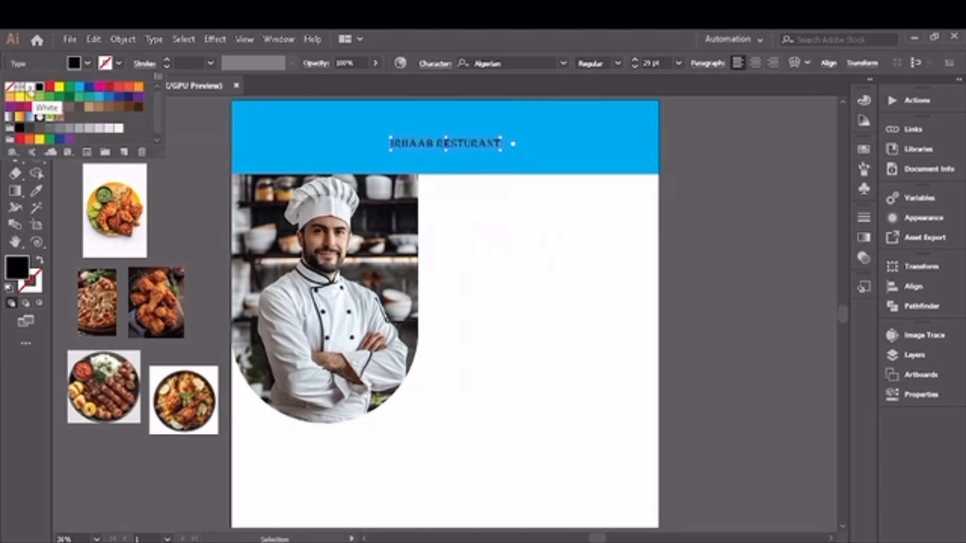
click(31, 87)
click(88, 64)
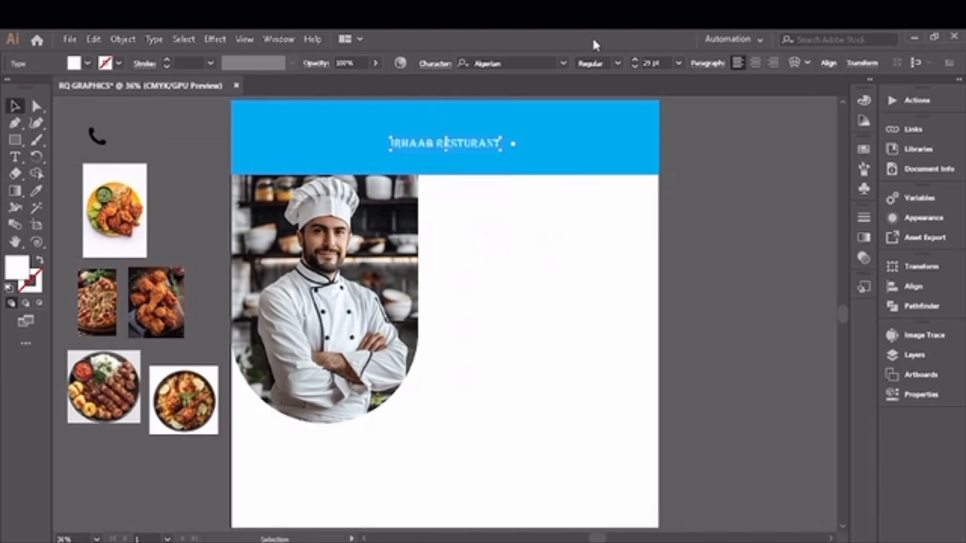
- Change the title's font to Source Serif Variable with the Bold style
click(562, 63)
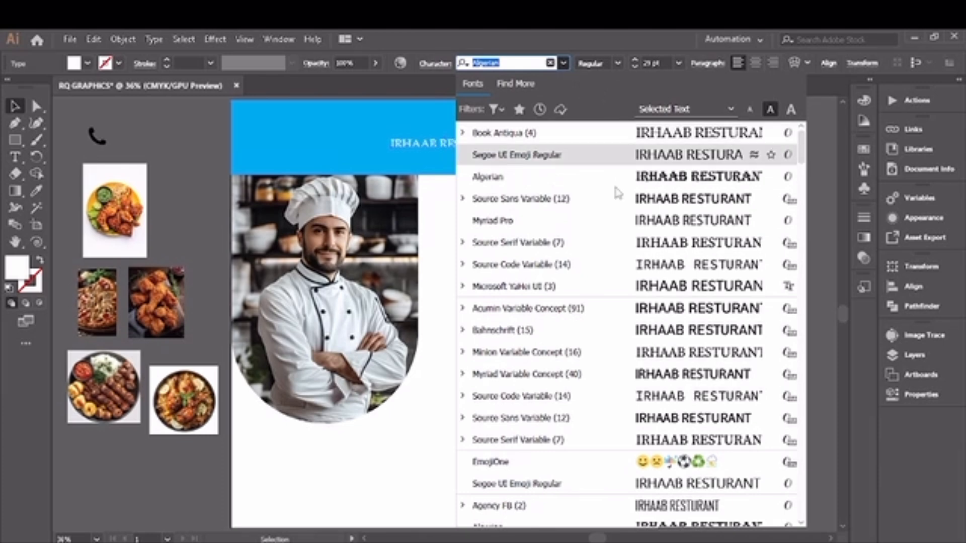
click(618, 243)
click(625, 64)
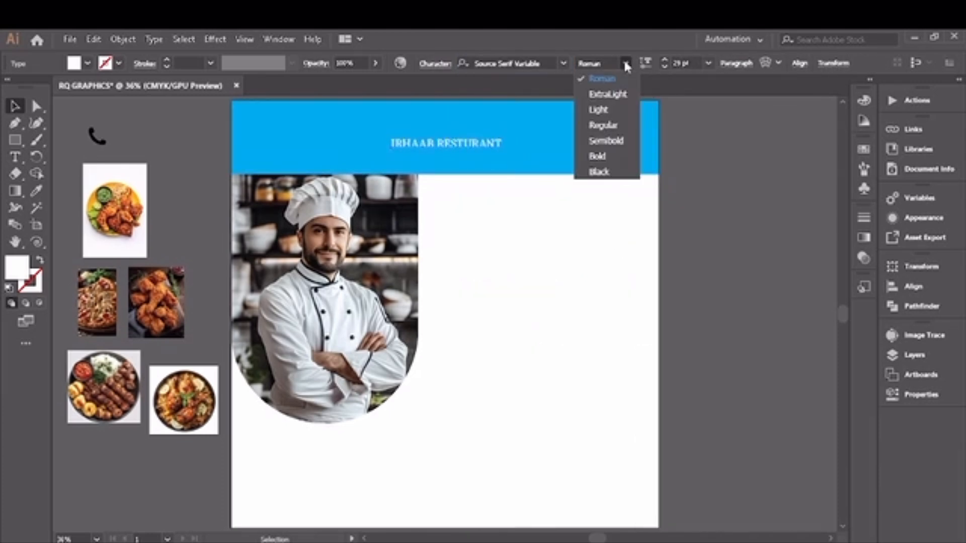
click(602, 156)
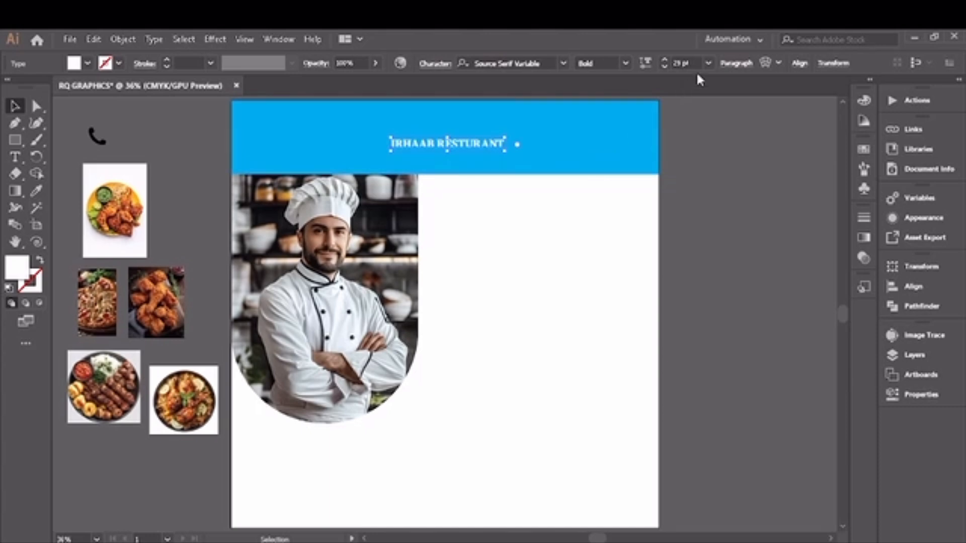
- Increase the title's font size in steps and re-center it within the blue header
click(665, 61)
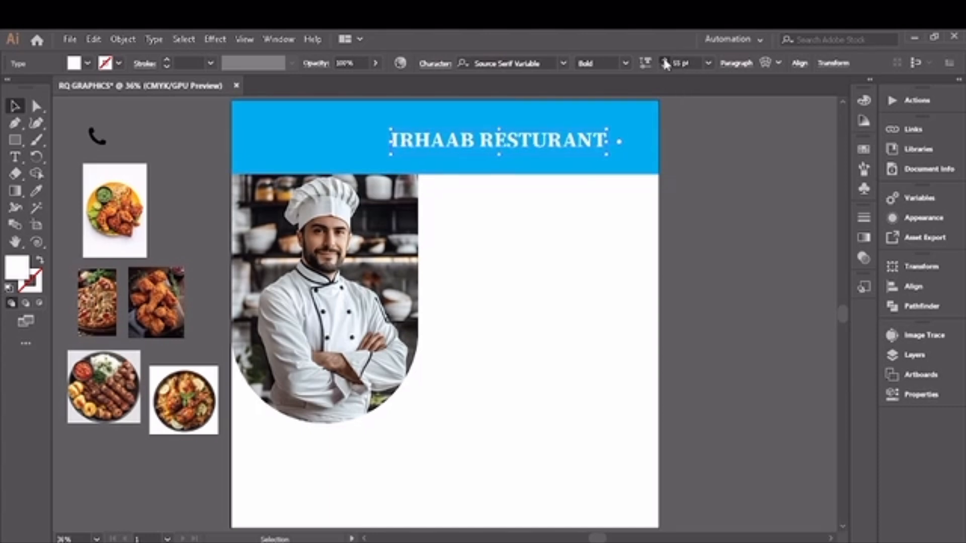
drag(513, 143, 427, 144)
click(663, 61)
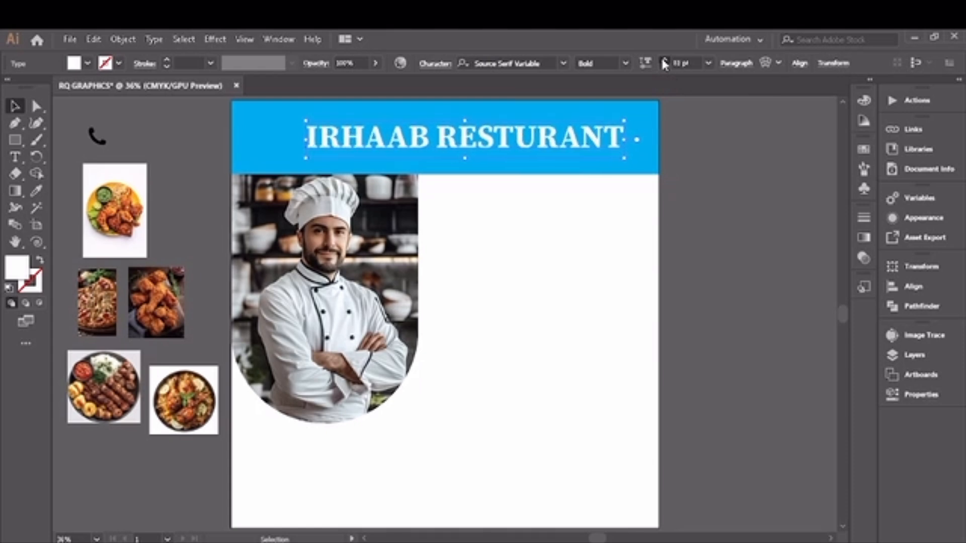
drag(494, 147, 453, 145)
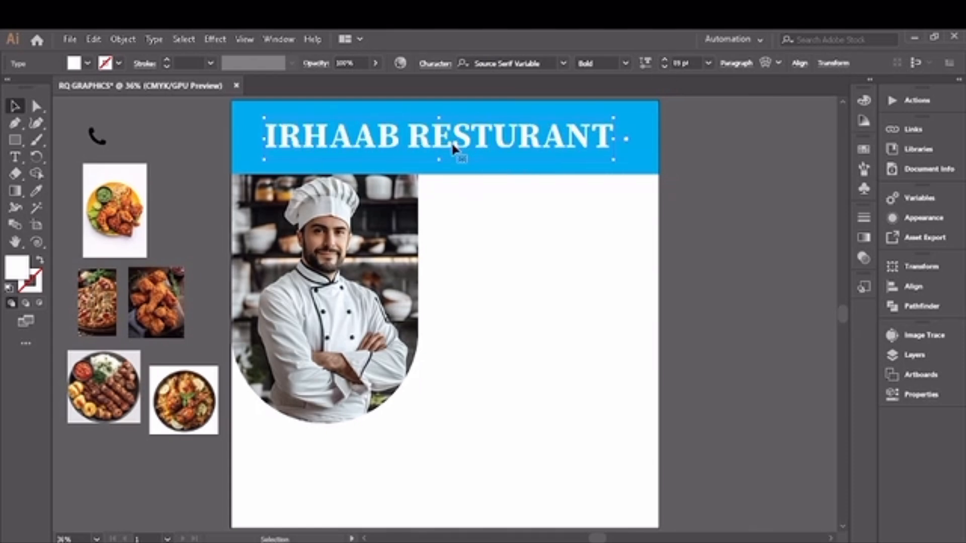
click(664, 61)
click(664, 61)
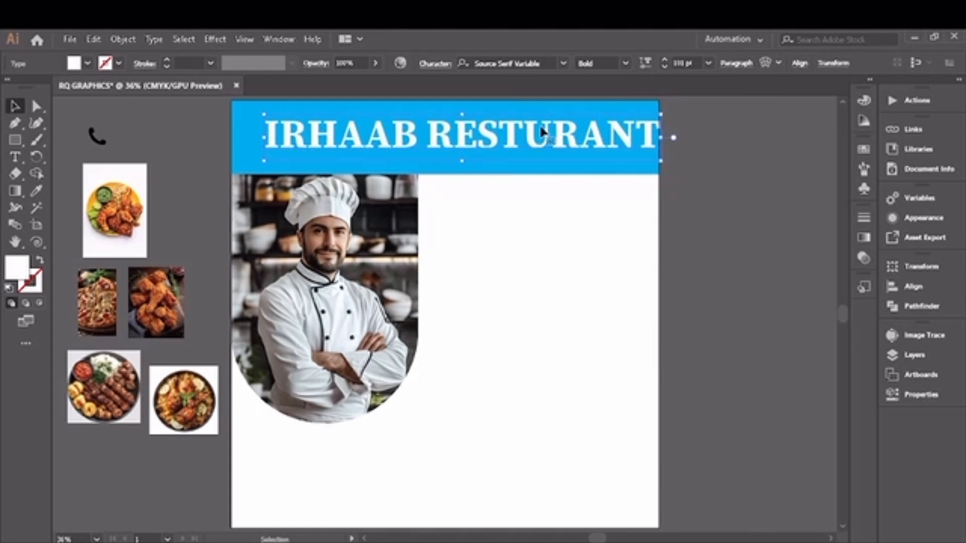
drag(515, 137, 496, 145)
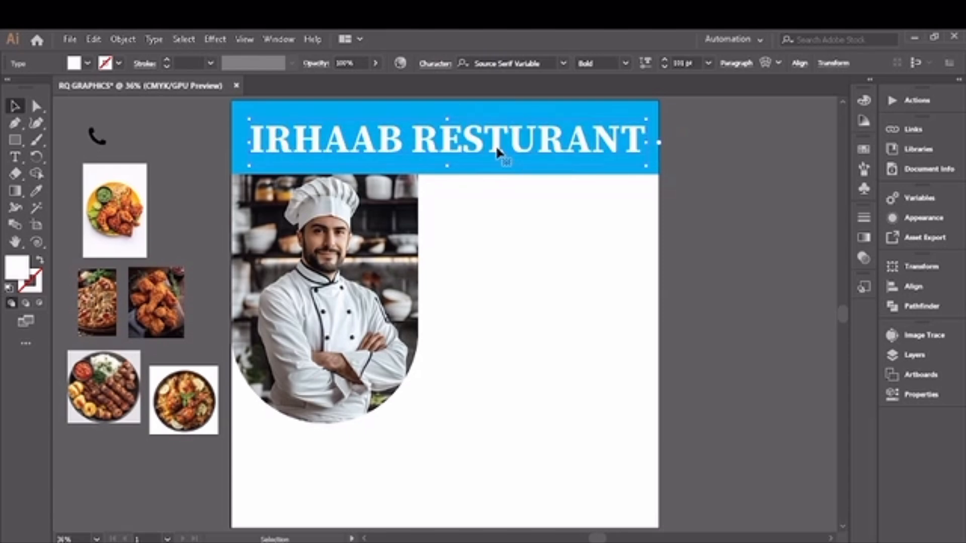
click(684, 150)
- Draw a hexagon with the Polygon tool to the right of the chef photo
drag(22, 139, 52, 172)
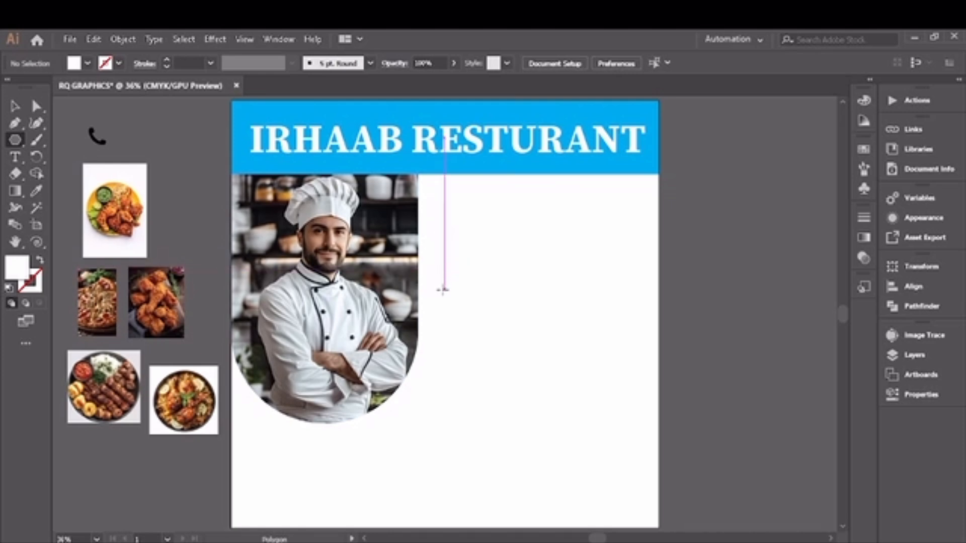
drag(451, 291, 413, 340)
click(15, 107)
- Nudge the hexagon a few steps to the right
key(Right)
key(Right)
key(Right)
key(Right)
key(Right)
key(Right)
key(Right)
key(Right)
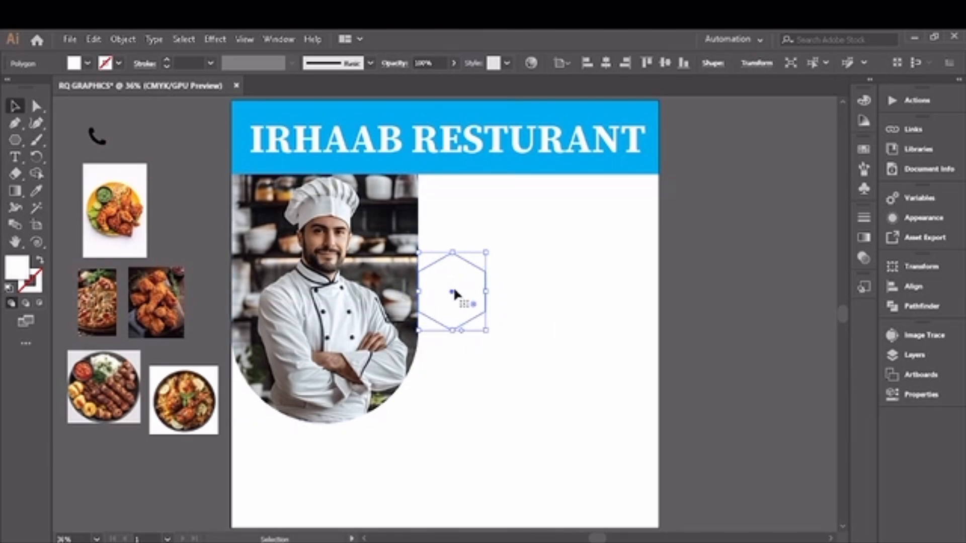
key(Right)
key(Right)
key(Right)
key(Right)
key(Right)
key(Right)
key(Right)
key(Right)
key(Right)
key(Right)
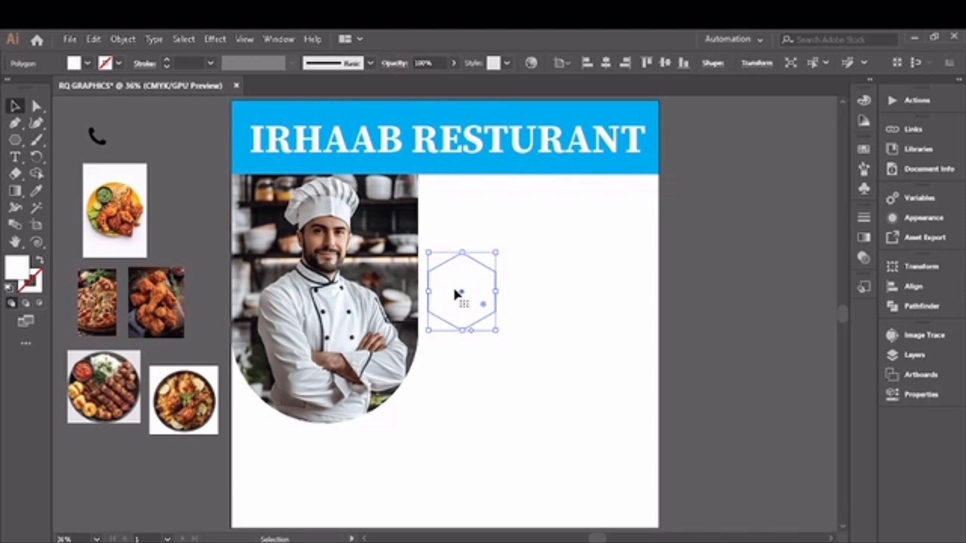
- Duplicate the hexagon to its right and repeat the transform for another copy
drag(462, 291, 540, 299)
key(ctrl+d)
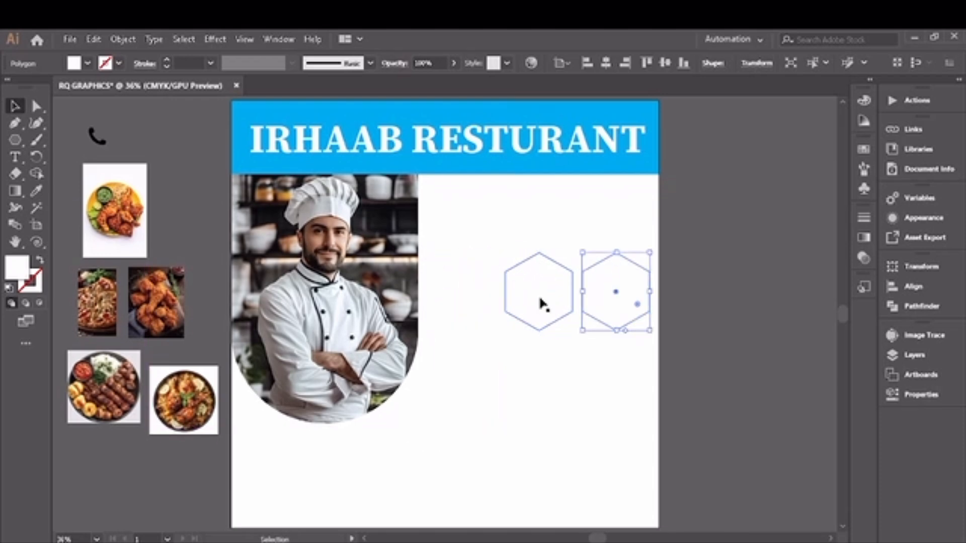
- Select all three hexagons and fill them with blue
drag(440, 225, 623, 316)
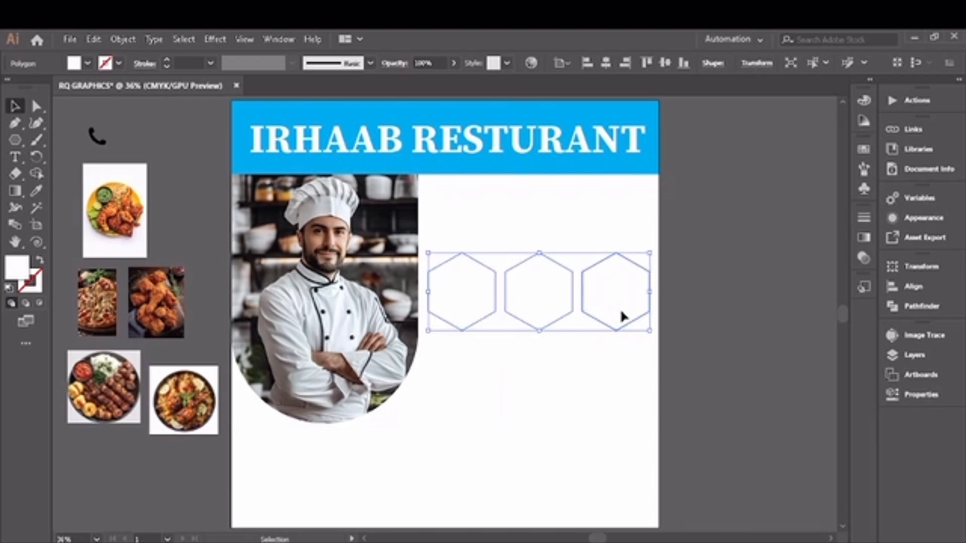
click(87, 65)
click(80, 89)
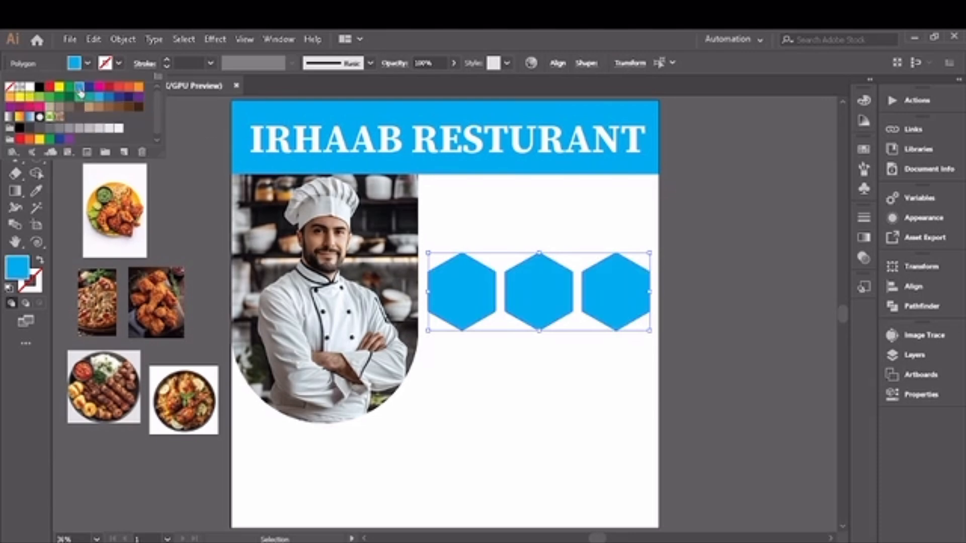
- Copy the hexagons to form an offset second row of two hexagons beneath the first row
click(624, 328)
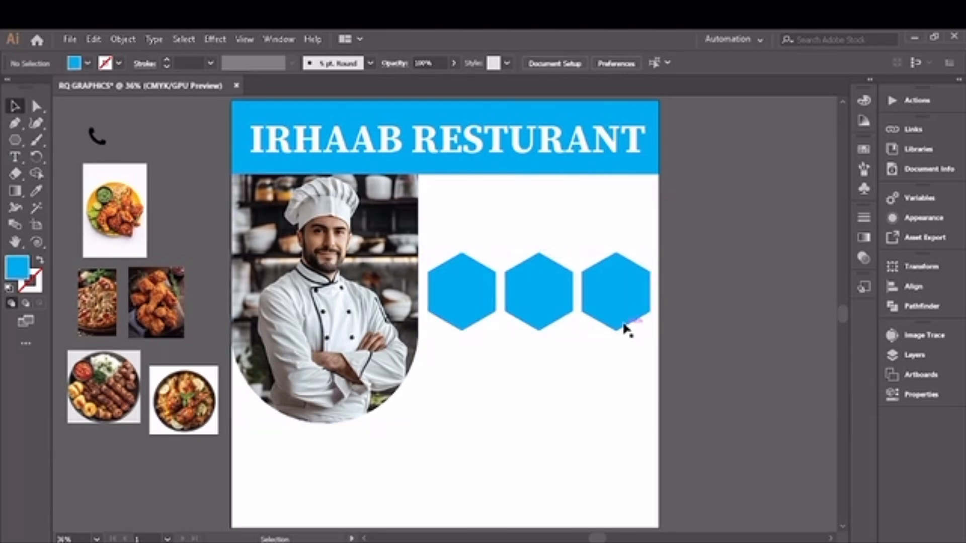
drag(617, 316, 501, 386)
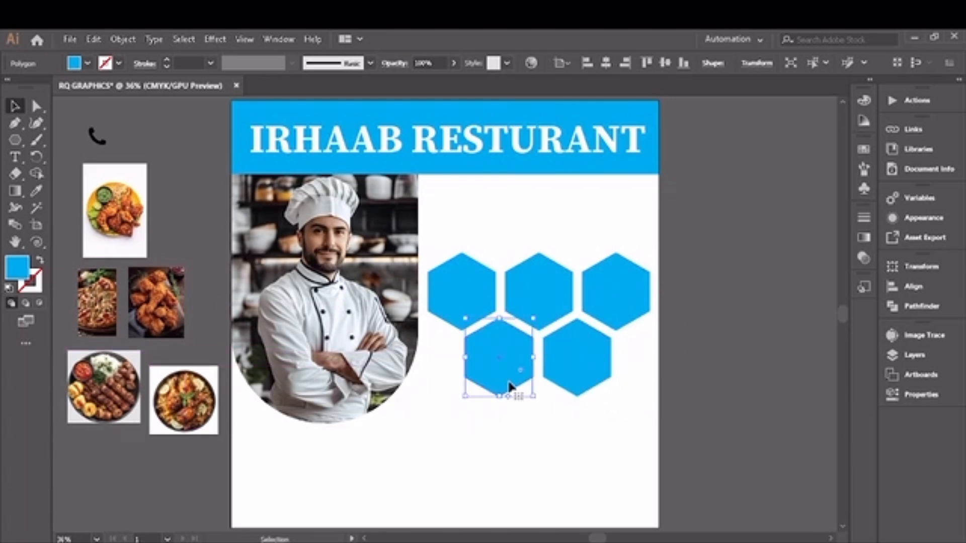
click(571, 376)
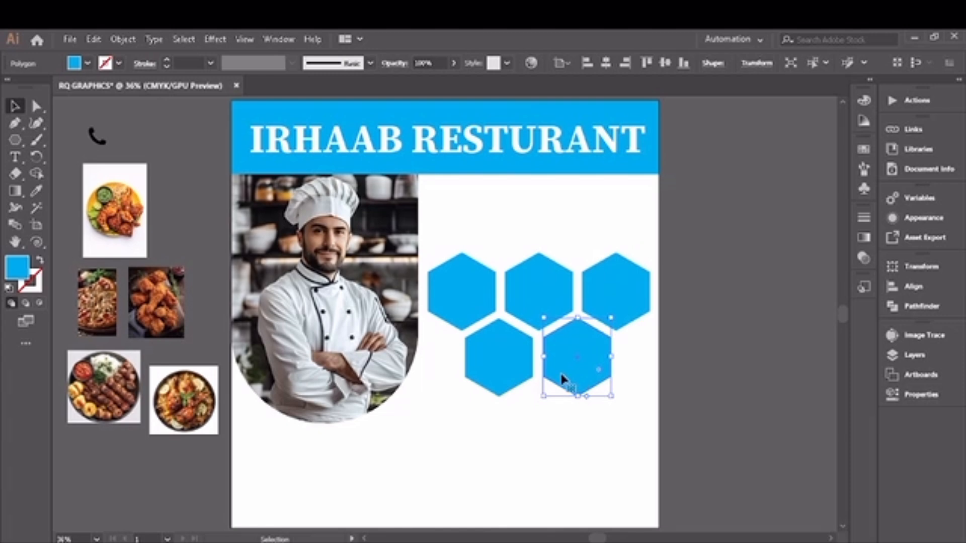
click(490, 412)
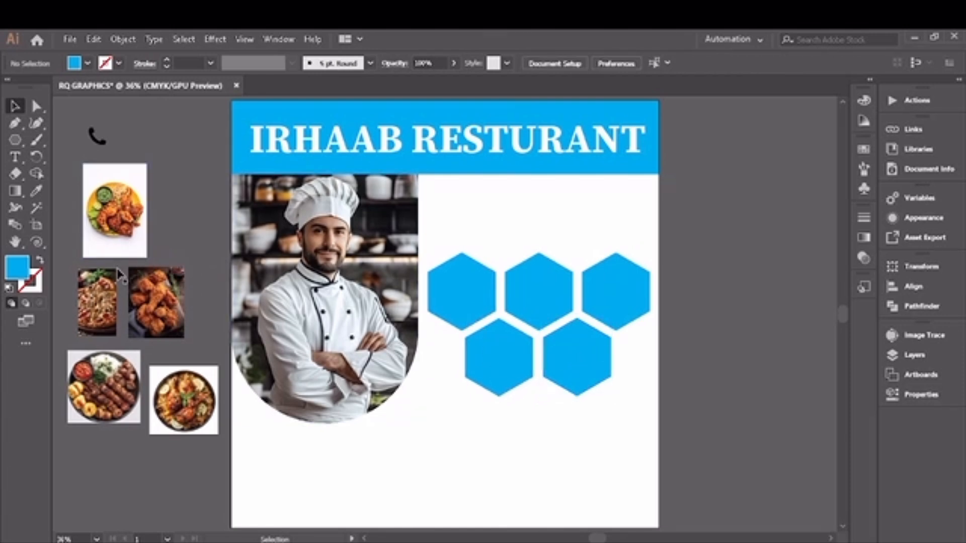
- Place the pasta image over the top-left hexagon and clip it into the hexagon with a clipping mask
drag(100, 302, 500, 357)
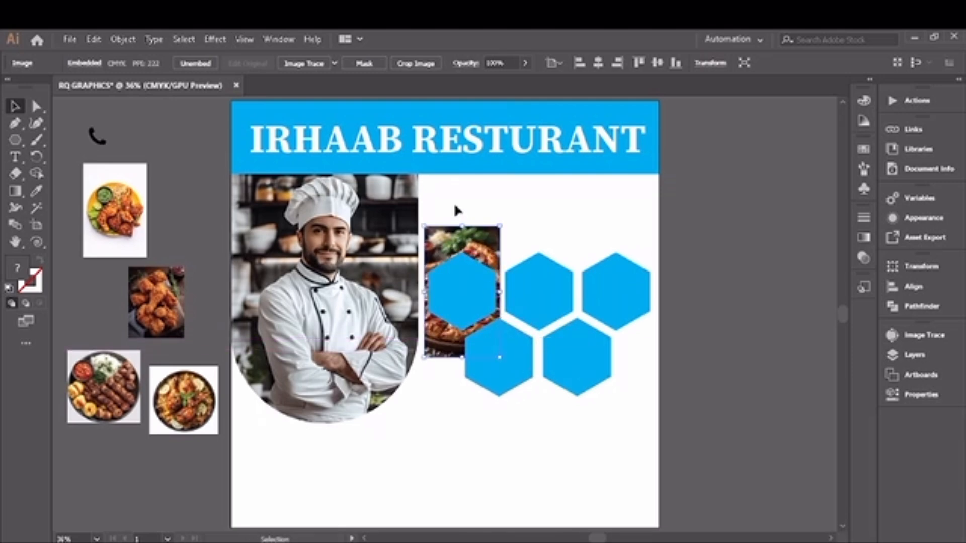
shift+click(493, 298)
right_click(491, 298)
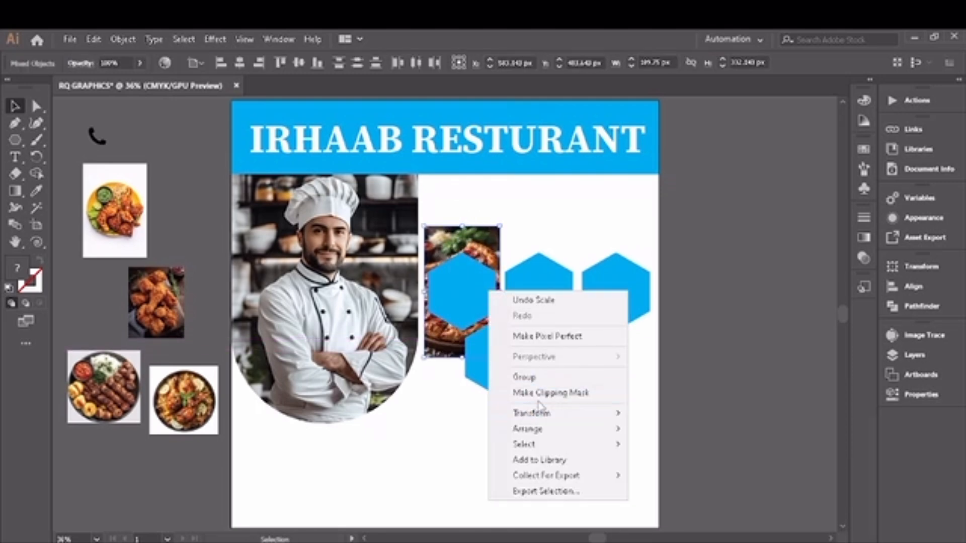
click(563, 393)
- Place and resize the fried chicken image over the middle top hexagon and clip it into that hexagon
drag(137, 314, 521, 305)
drag(569, 327, 578, 342)
shift+click(557, 289)
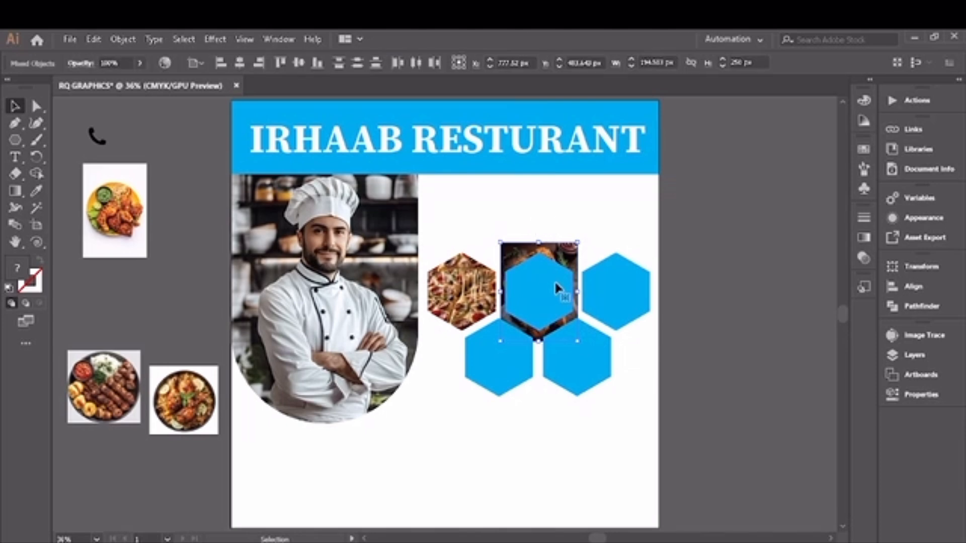
right_click(557, 290)
click(609, 384)
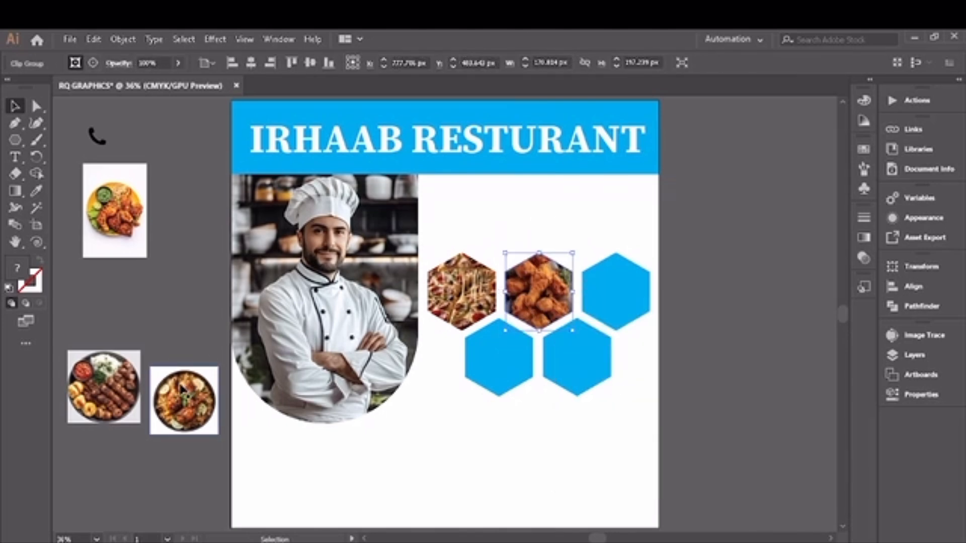
- Place the biryani image over the lower-left hexagon and make a clipping mask from both
drag(183, 388, 540, 397)
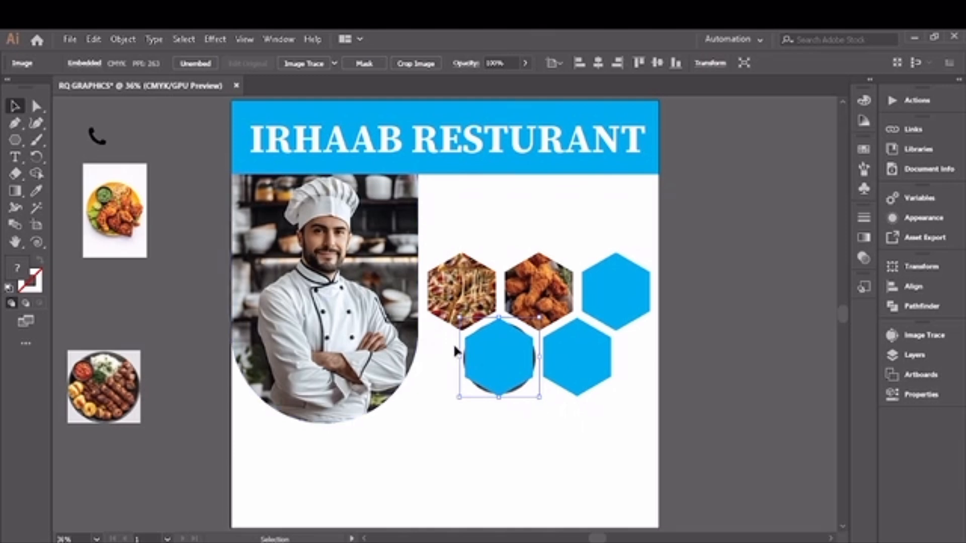
shift+click(480, 365)
right_click(532, 396)
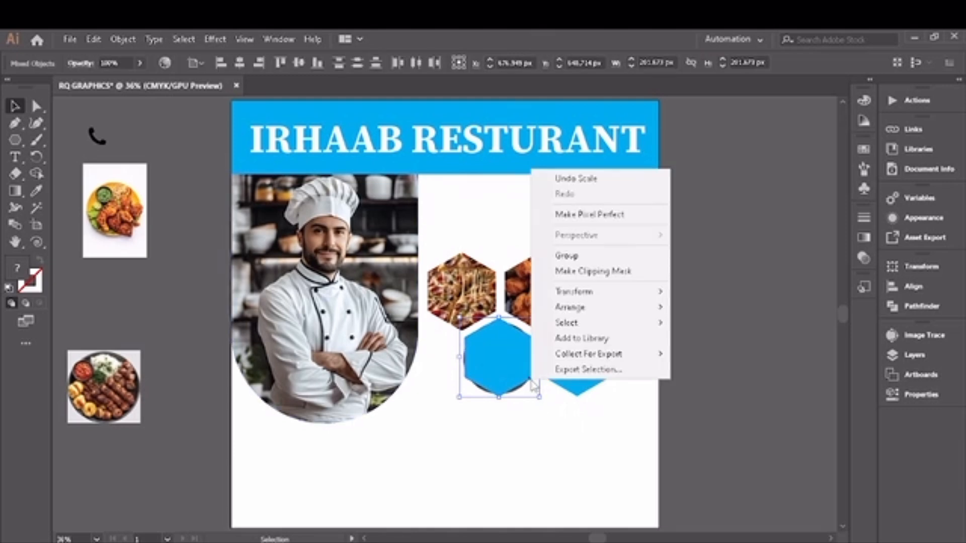
click(618, 278)
click(467, 426)
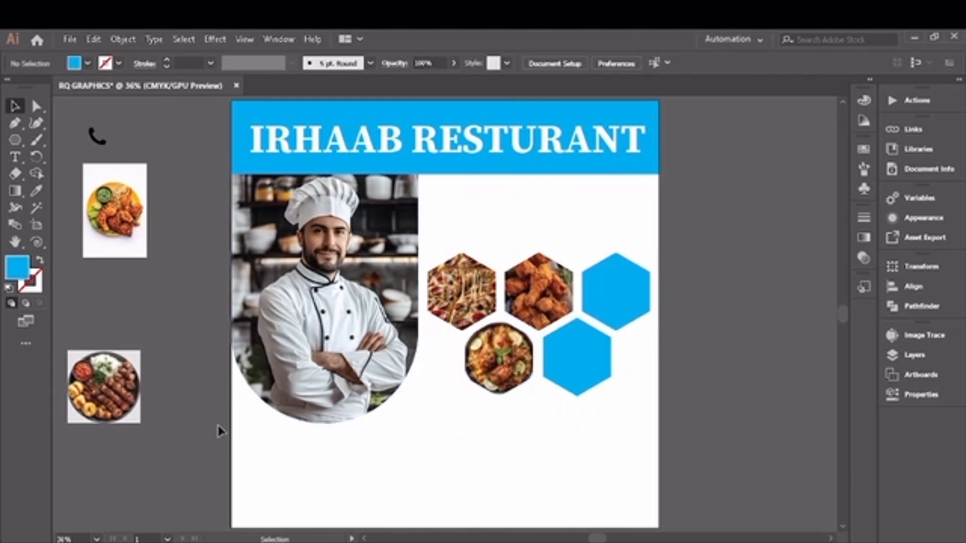
- Undo the biryani clipping mask and resize the image behind the lower-left hexagon
click(479, 363)
key(ctrl+z)
mouse_move(539, 398)
mouse_down()
mouse_move(569, 409)
mouse_move(550, 408)
mouse_up()
drag(499, 227, 431, 360)
key(ctrl+z)
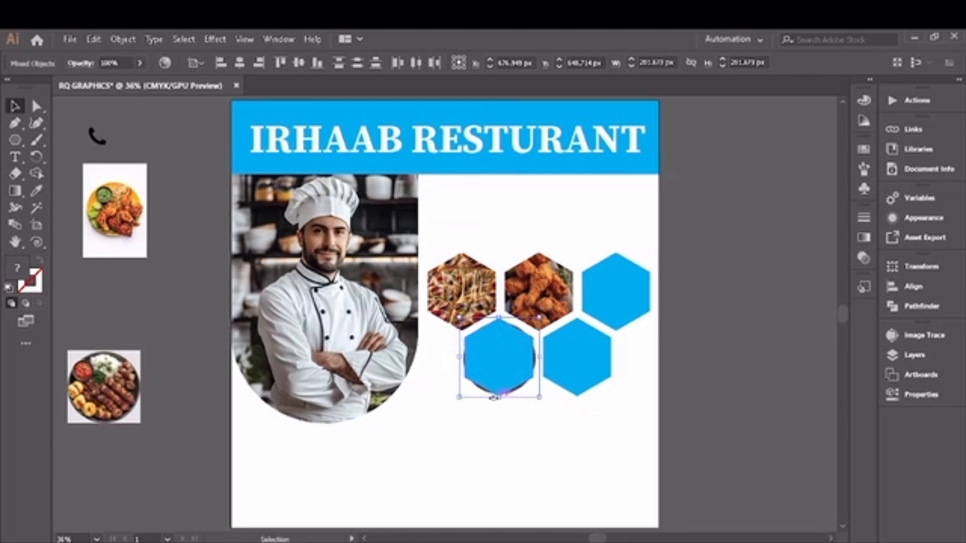
- Enlarge the biryani image and clip it into the lower-left hexagon again
click(487, 413)
click(518, 395)
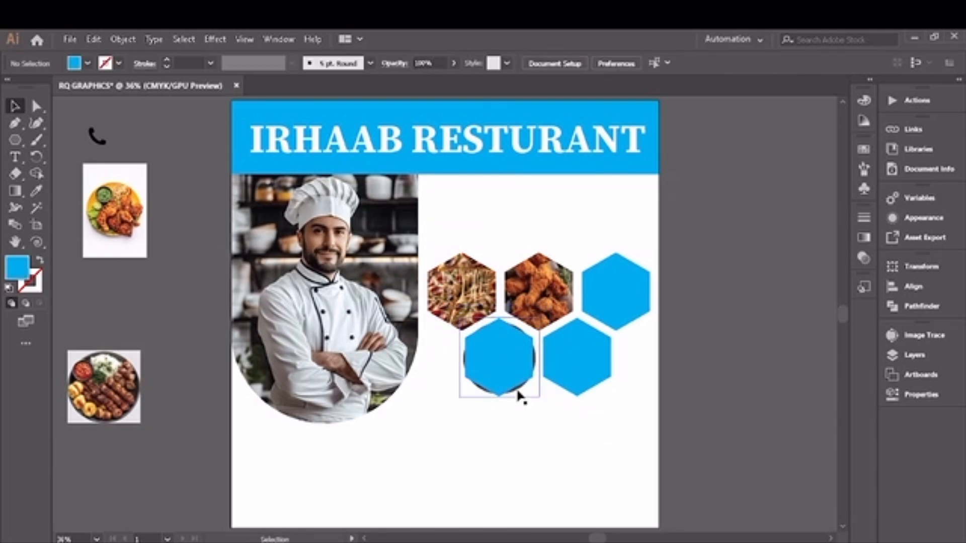
mouse_move(540, 398)
mouse_down()
mouse_move(537, 389)
mouse_move(548, 405)
mouse_up()
shift+click(468, 371)
right_click(507, 394)
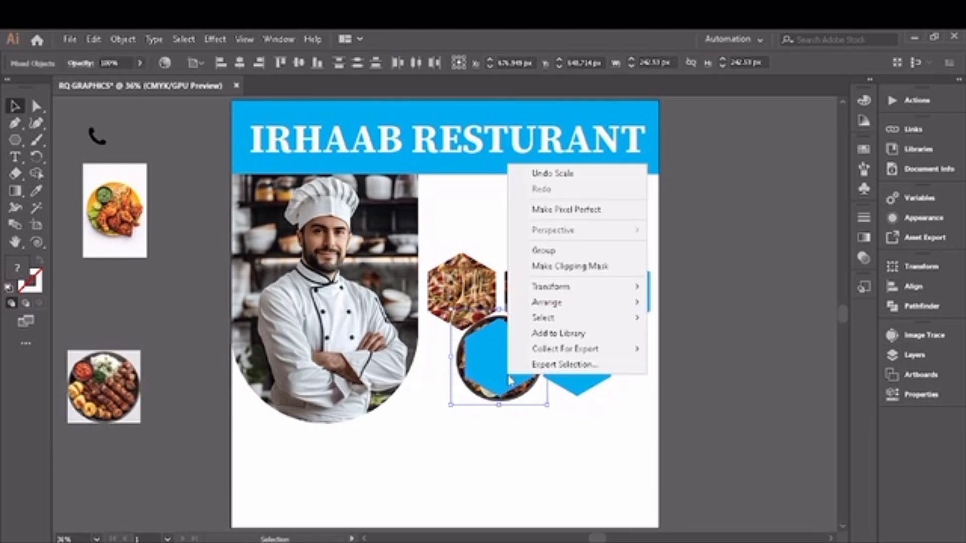
click(548, 271)
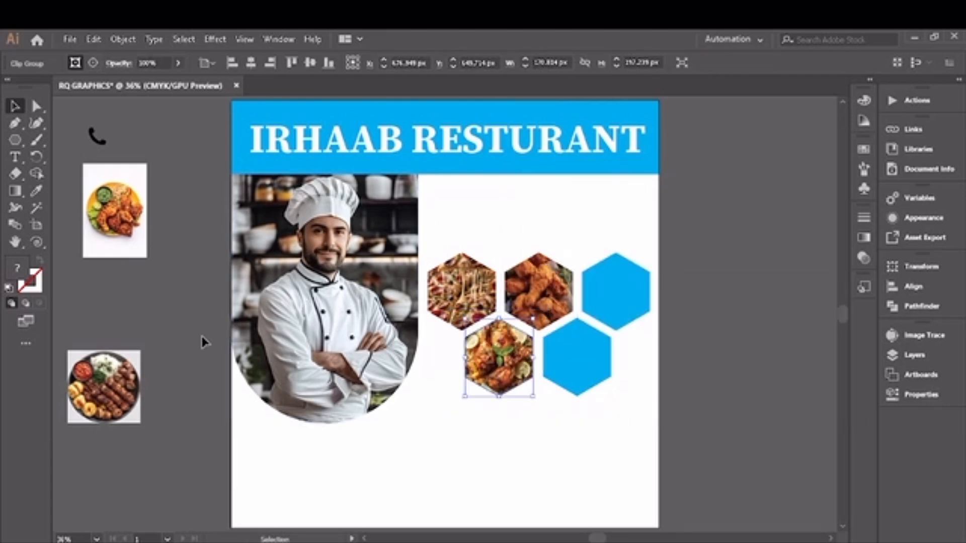
- Place and resize the kebab platter image over the top-right hexagon and clip it into that hexagon
drag(85, 410, 597, 319)
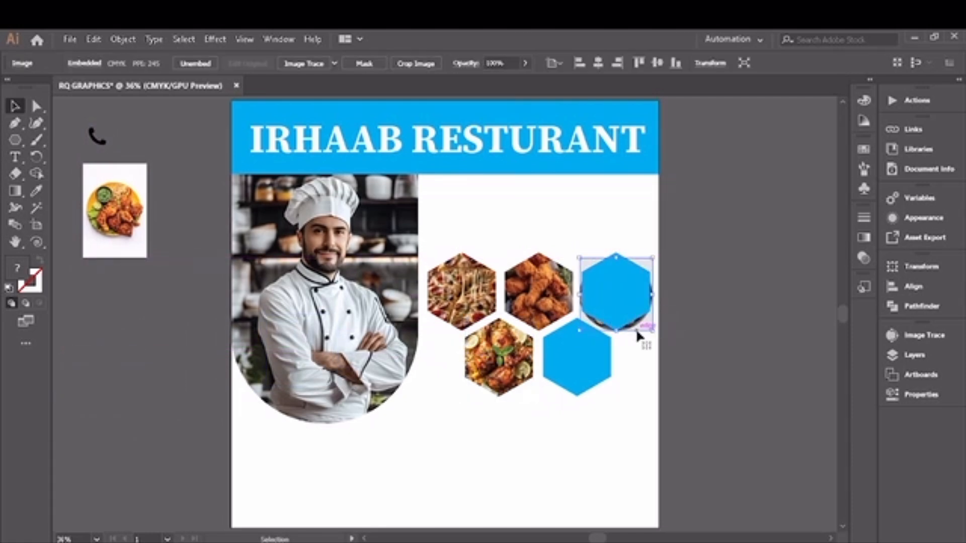
drag(653, 330, 659, 337)
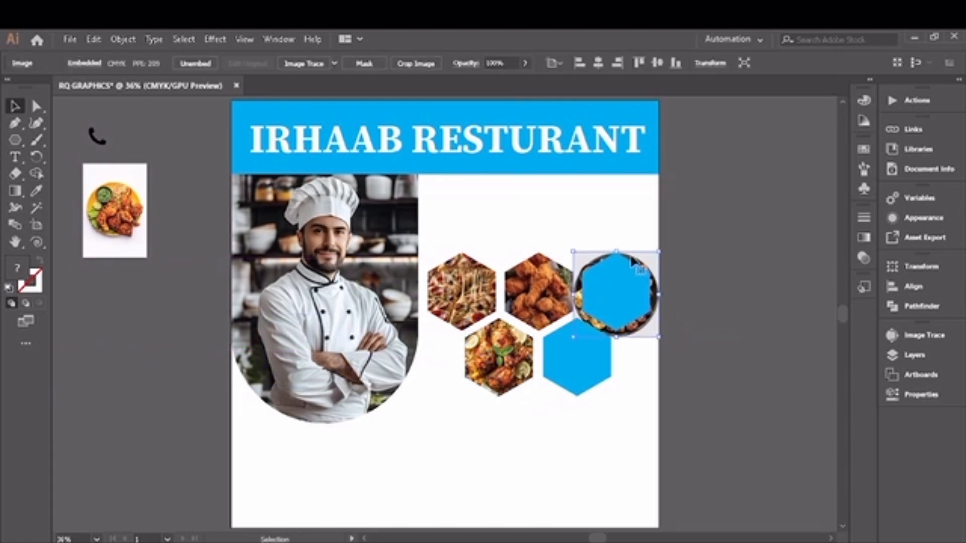
shift+click(635, 297)
right_click(635, 298)
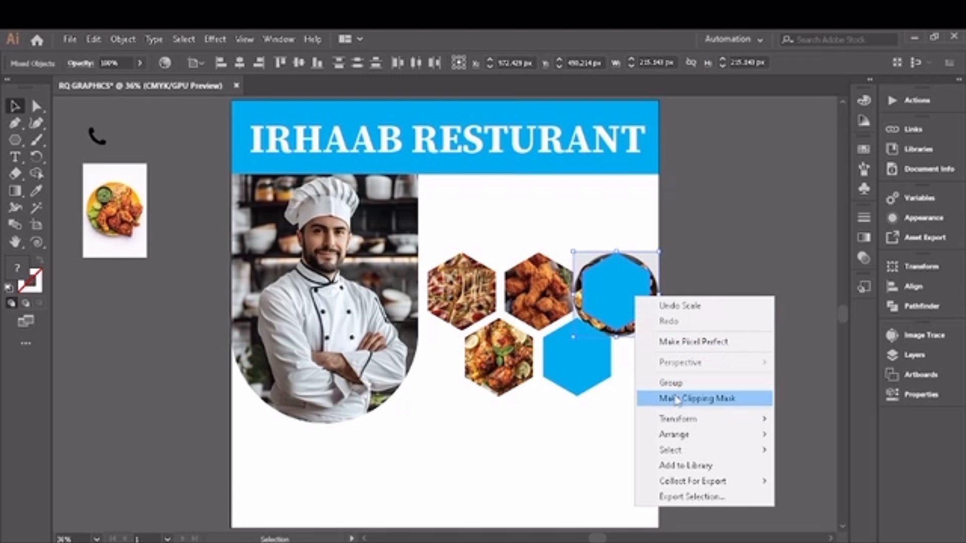
click(733, 405)
- Place and resize the chicken plate image over the lower-right hexagon and clip it into that hexagon
drag(120, 225, 576, 383)
drag(609, 411, 624, 432)
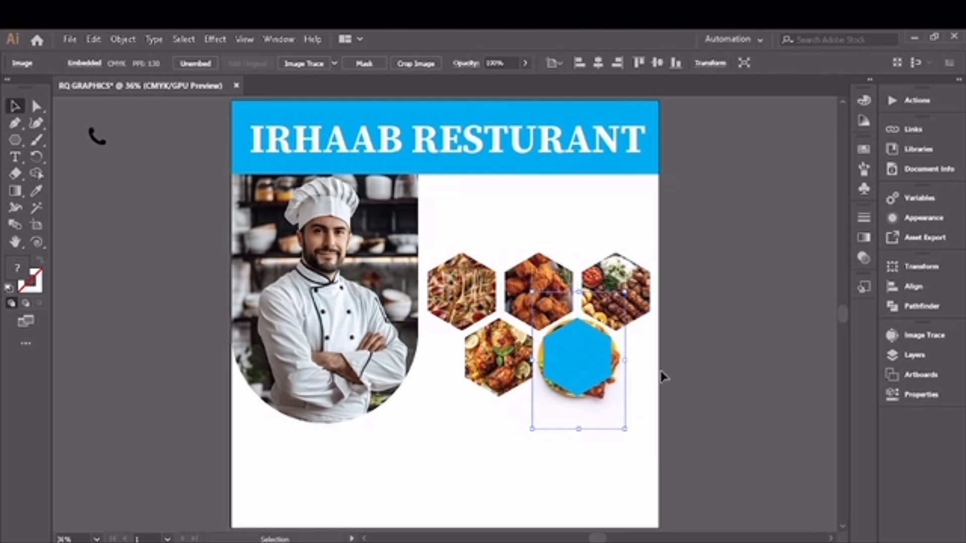
right_click(579, 410)
click(621, 309)
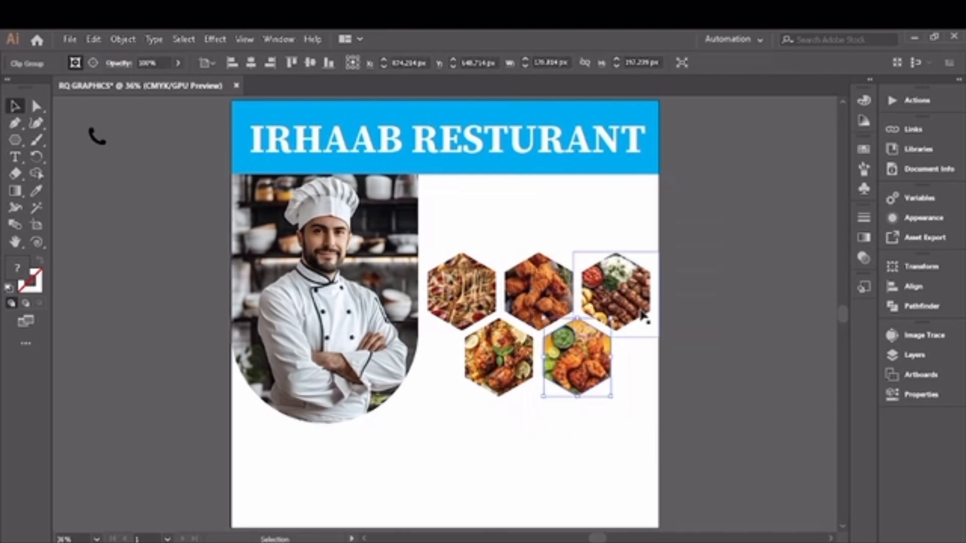
click(485, 440)
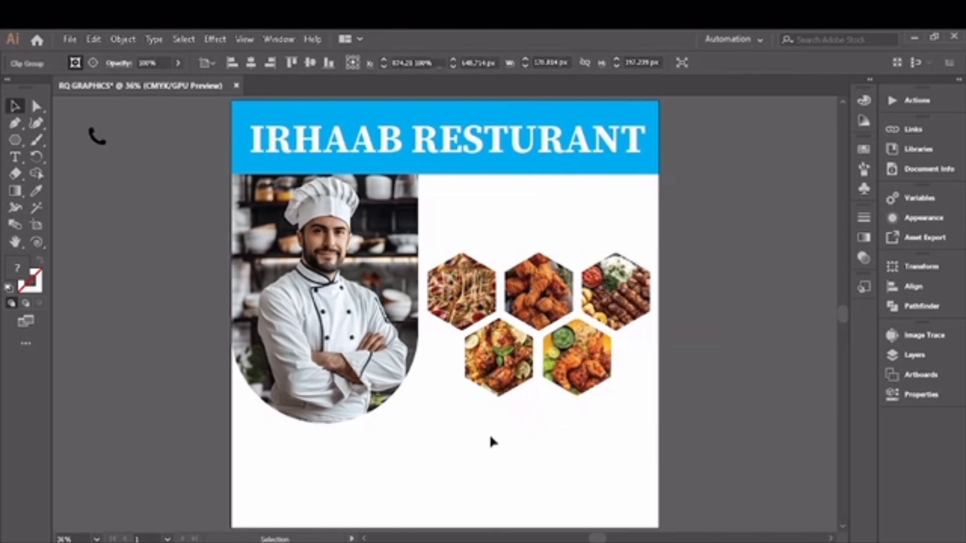
- Create a 12 pt area text box of placeholder paragraph text above the hexagons, right of the chef photo
click(15, 156)
click(81, 194)
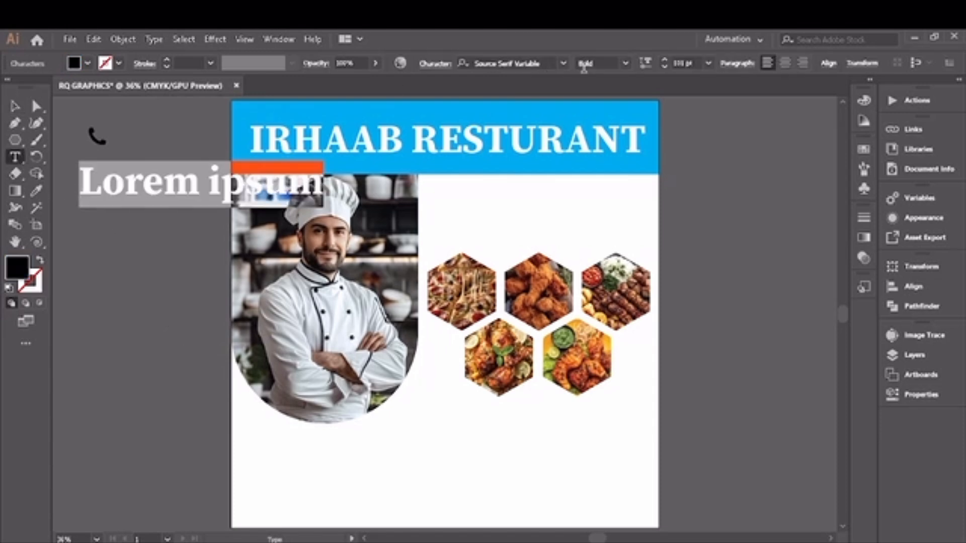
click(708, 63)
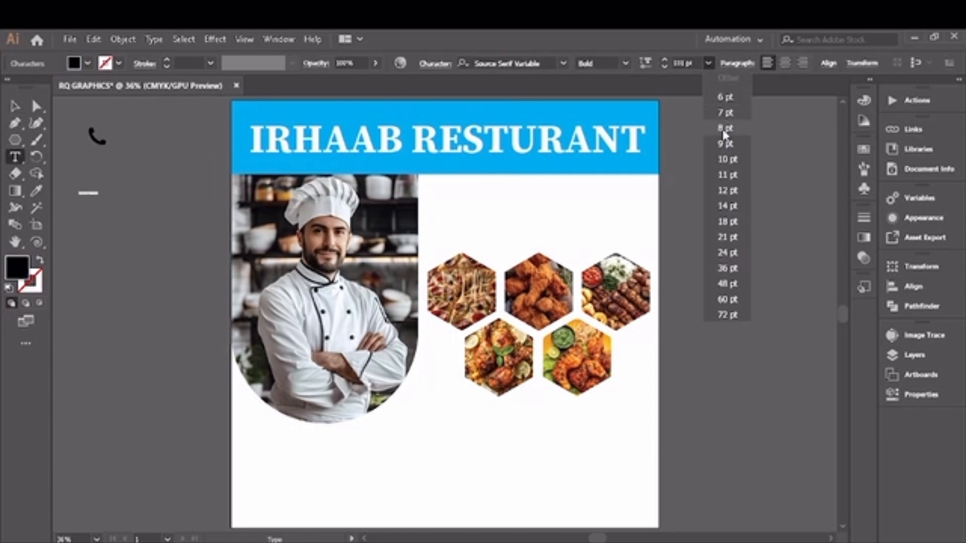
click(731, 163)
click(711, 63)
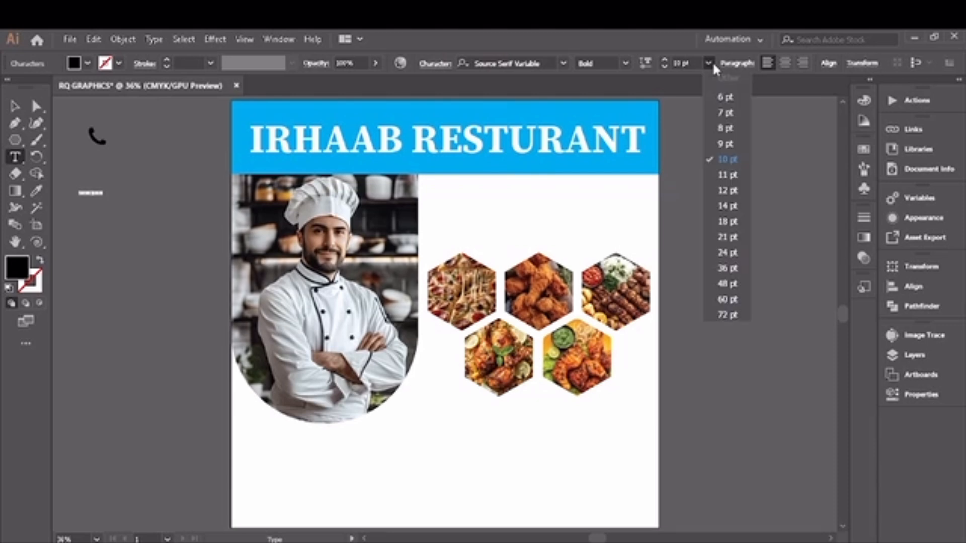
click(725, 190)
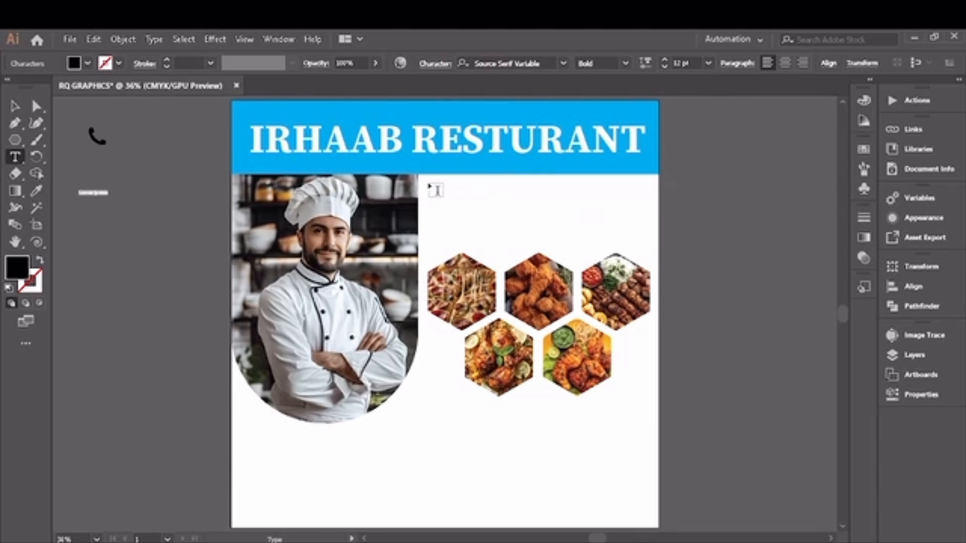
drag(428, 183, 648, 246)
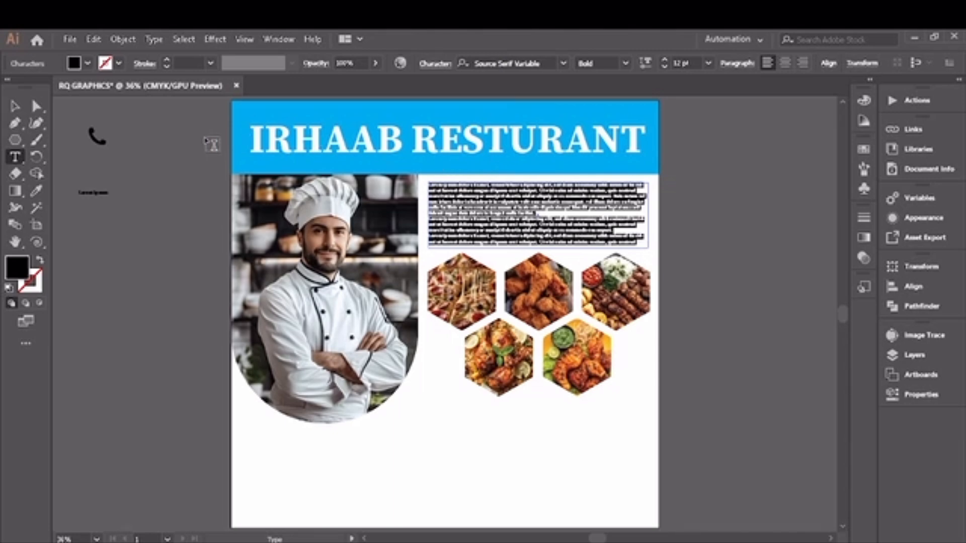
- Increase the paragraph's font size in two steps
click(664, 61)
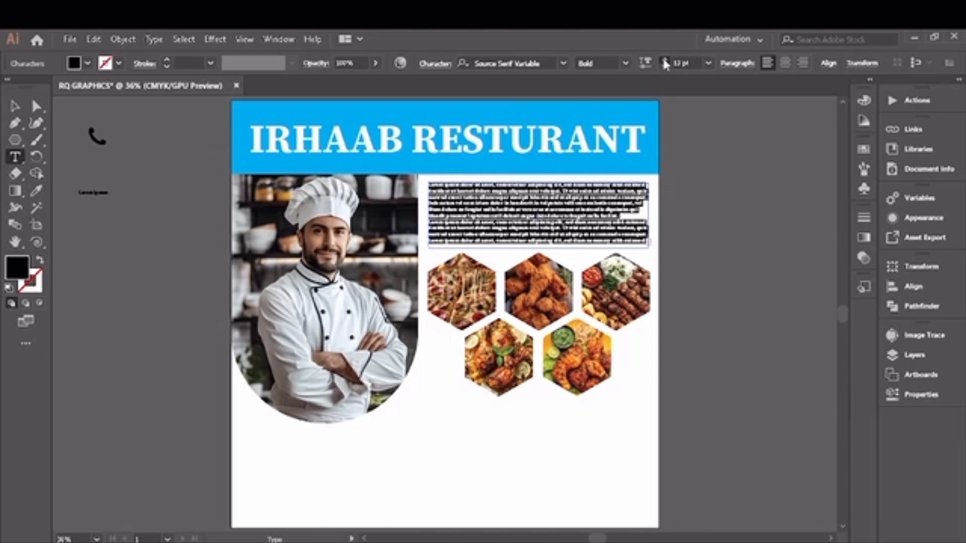
click(664, 61)
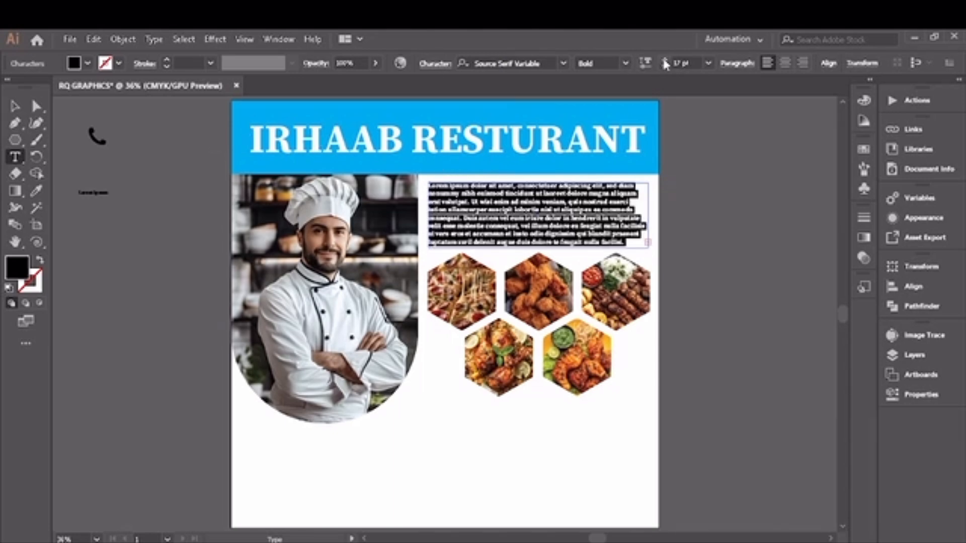
click(15, 107)
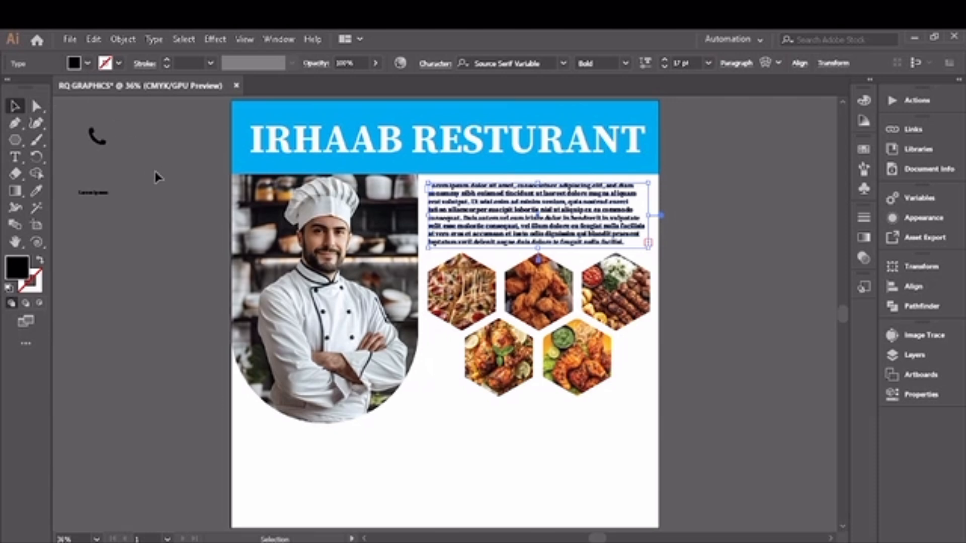
- Draw a rectangle along the flyer's bottom-left edge with the Rectangle tool and fill it with blue
right_click(16, 141)
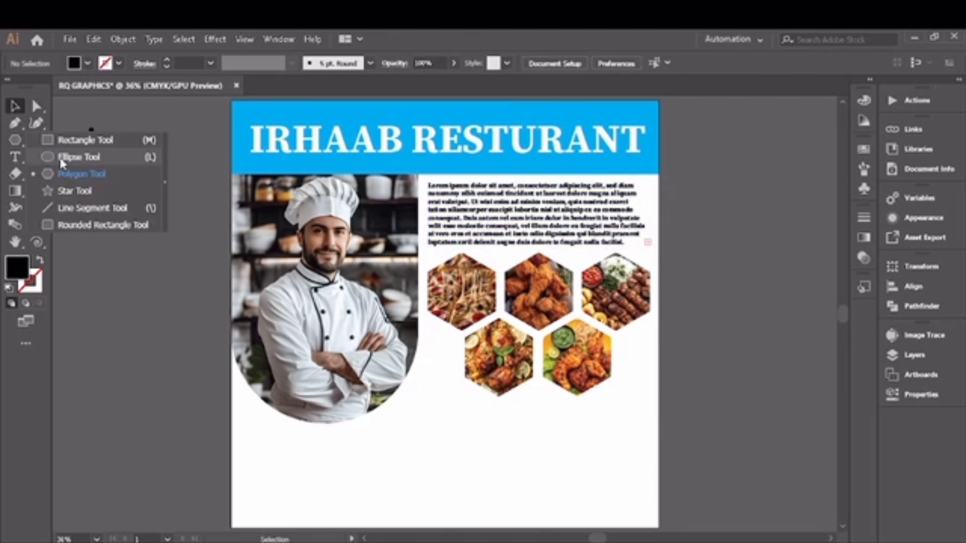
click(93, 142)
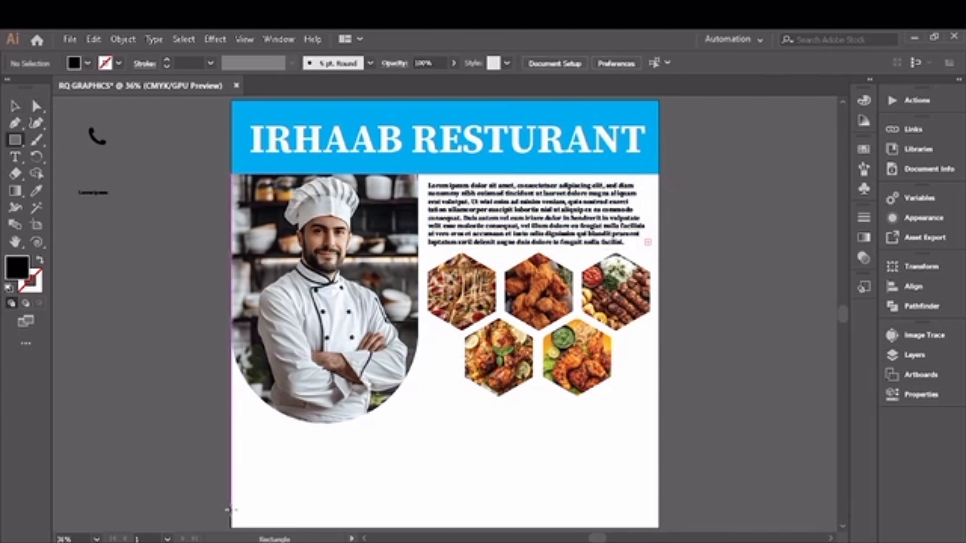
mouse_move(230, 499)
mouse_down()
mouse_move(399, 532)
mouse_move(511, 356)
mouse_move(406, 340)
mouse_move(477, 331)
mouse_move(403, 345)
mouse_up()
click(37, 106)
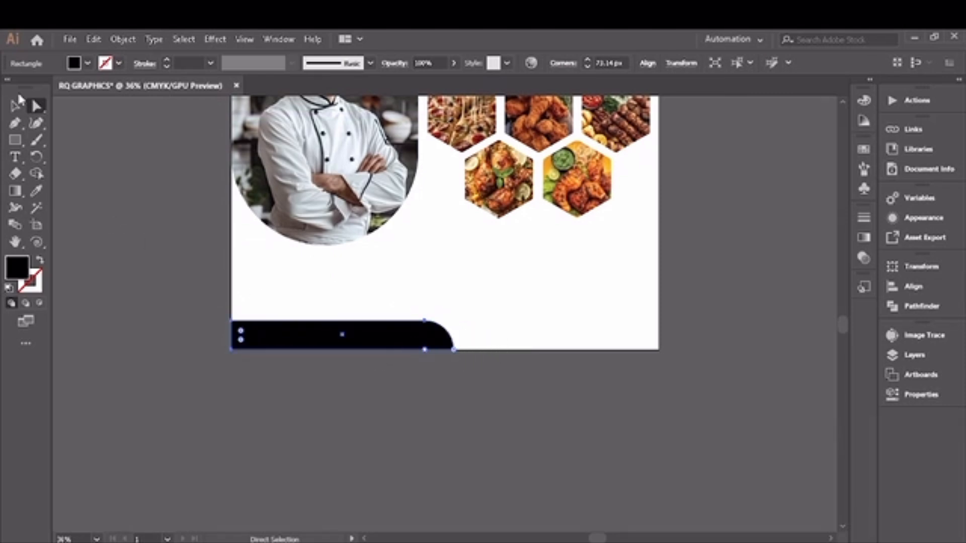
click(88, 64)
click(79, 93)
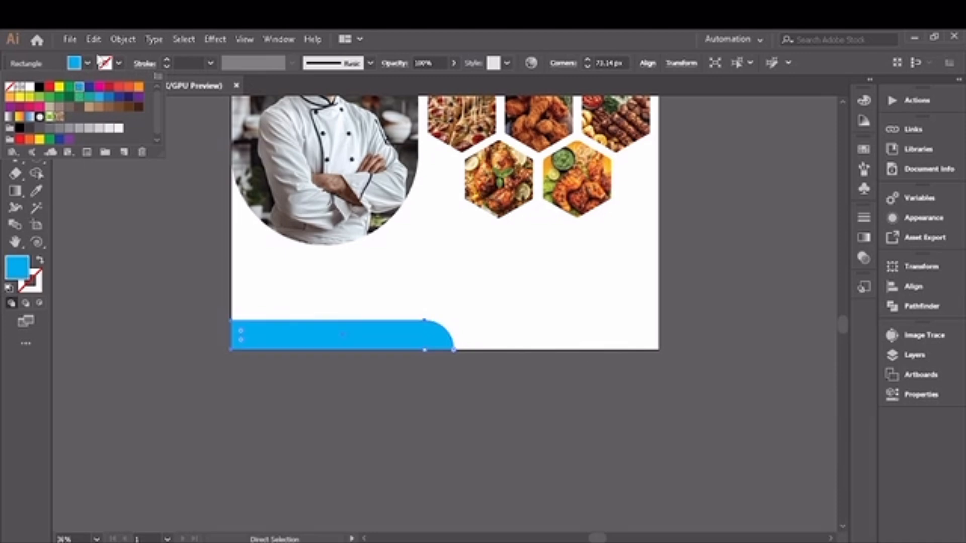
- Duplicate the blue footer shape, flip it horizontally, and fit the copy along the flyer's bottom-right edge
click(87, 65)
click(15, 106)
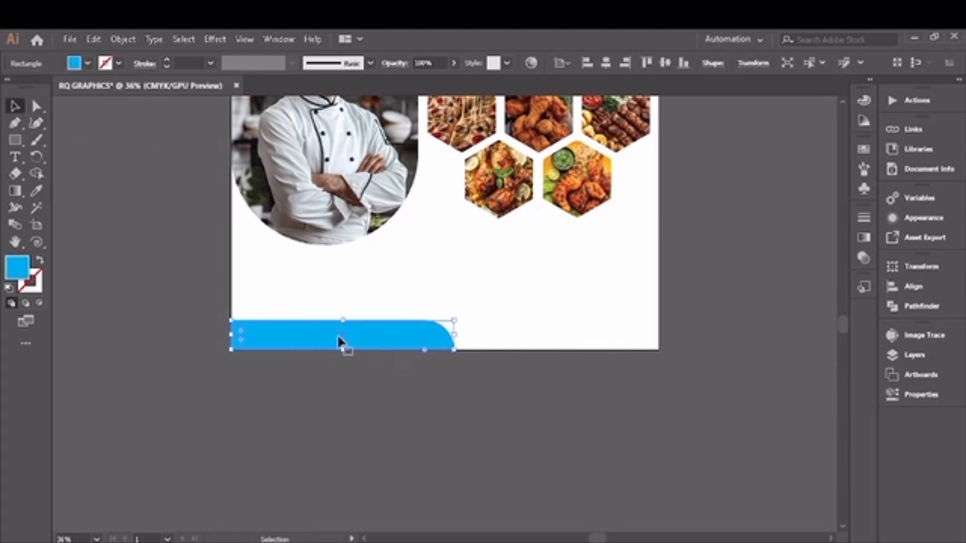
drag(342, 340, 500, 306)
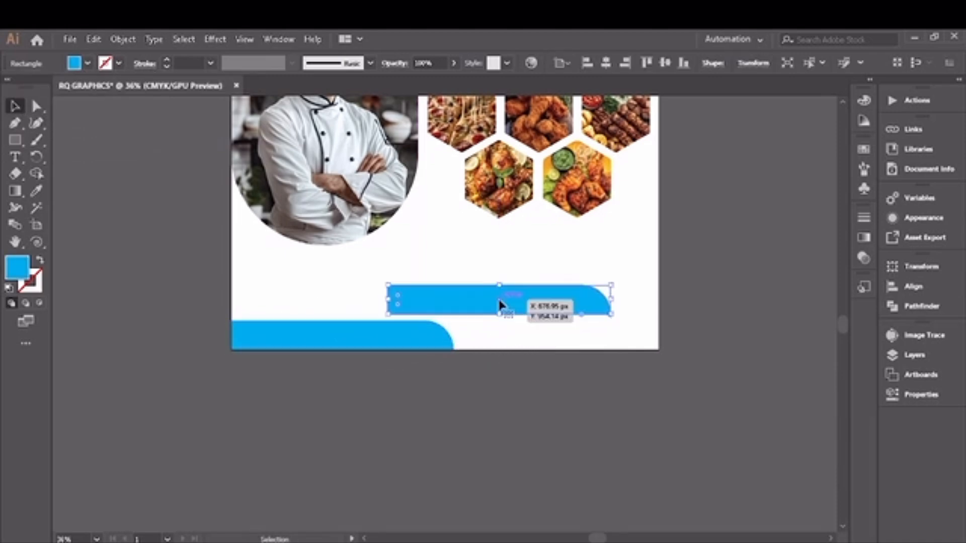
drag(618, 283, 367, 318)
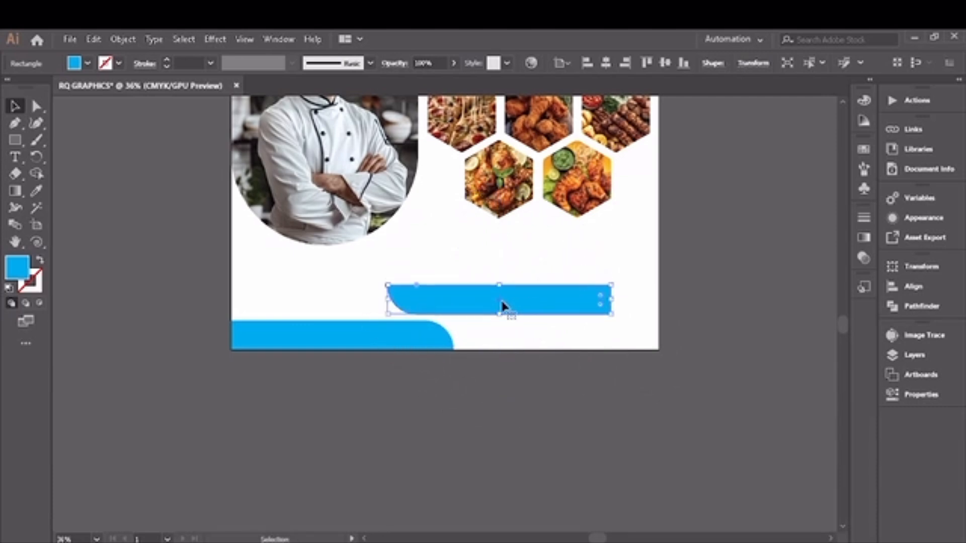
drag(502, 306, 547, 338)
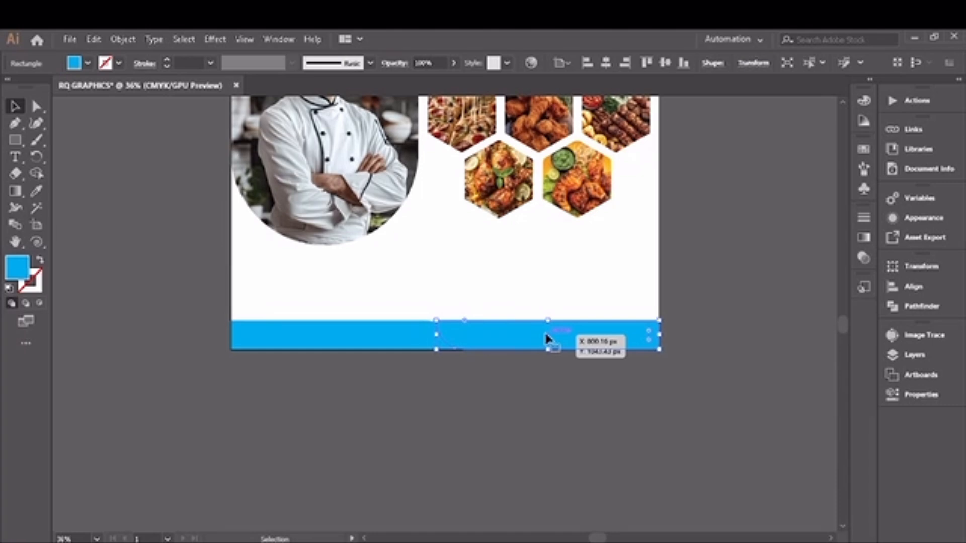
drag(436, 322, 457, 321)
click(491, 381)
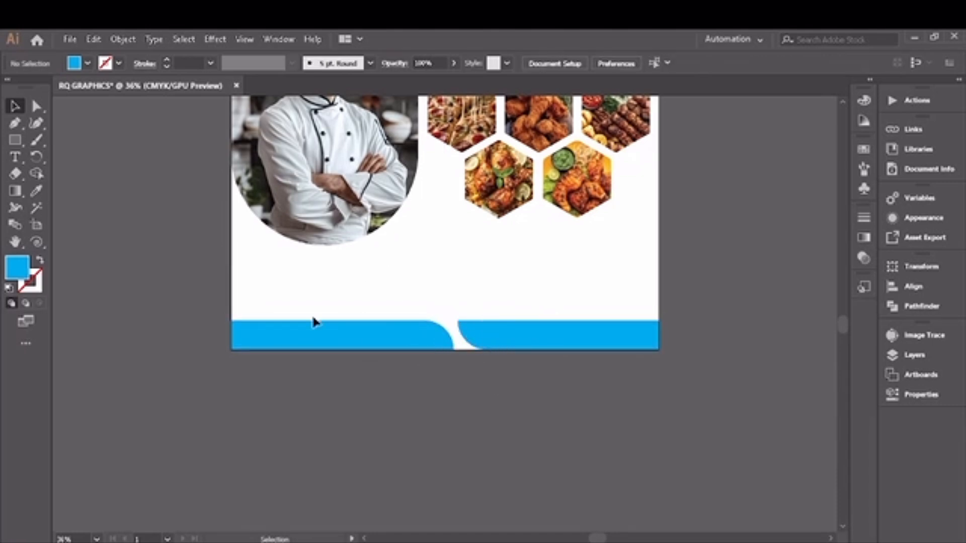
- Create a 41 pt point text reading KARACHI,CITY beside the artboard
click(15, 156)
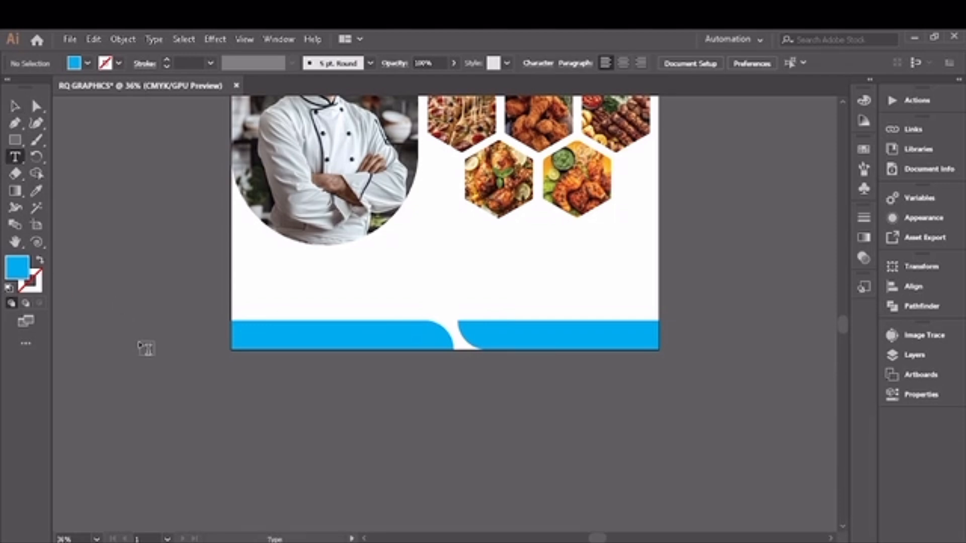
click(185, 364)
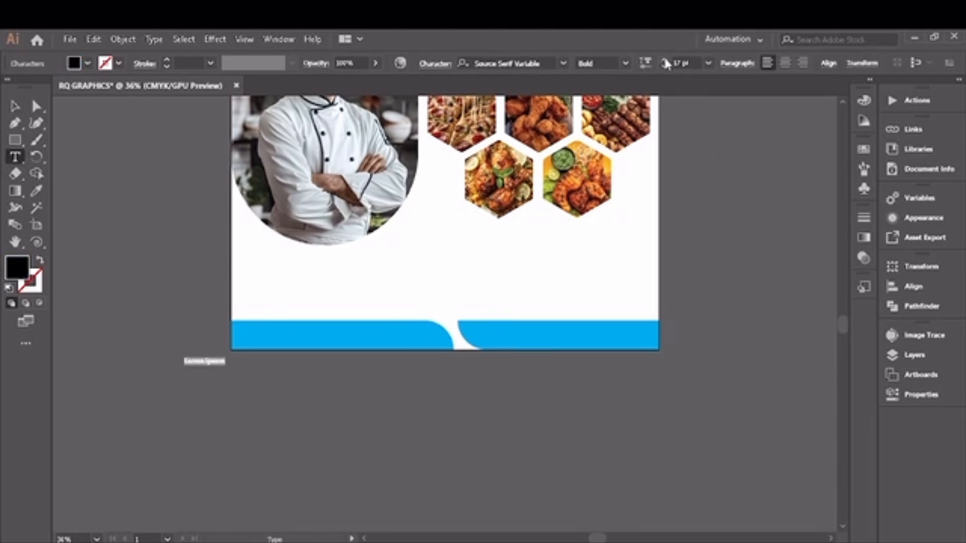
scroll(667, 63, up, 9)
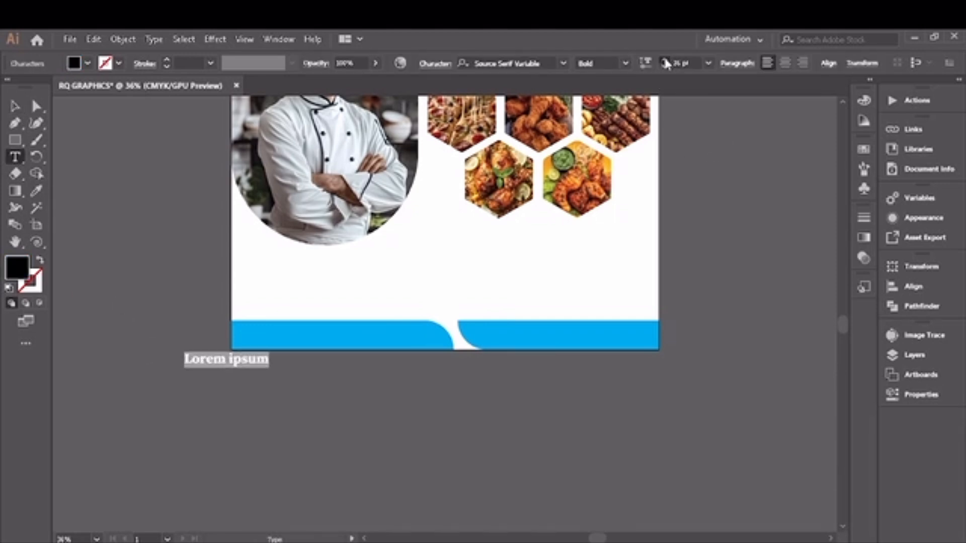
scroll(666, 63, up, 15)
key(BackSpace)
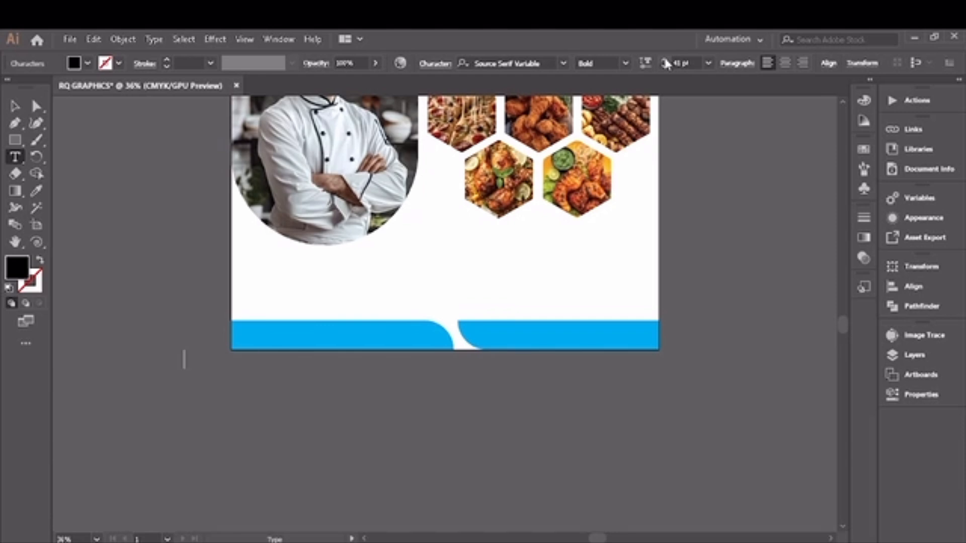
text(KARACHI,)
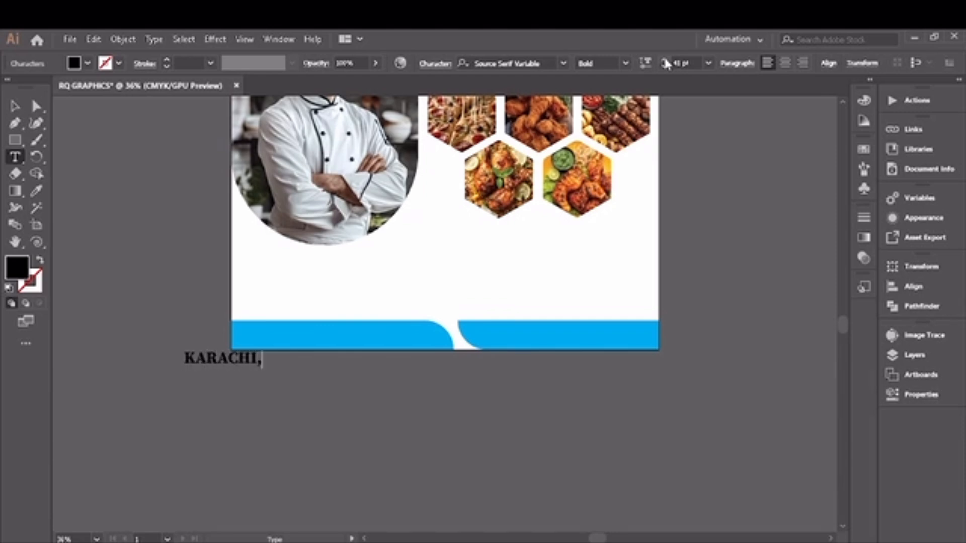
text(CITU)
key(BackSpace)
text(Y)
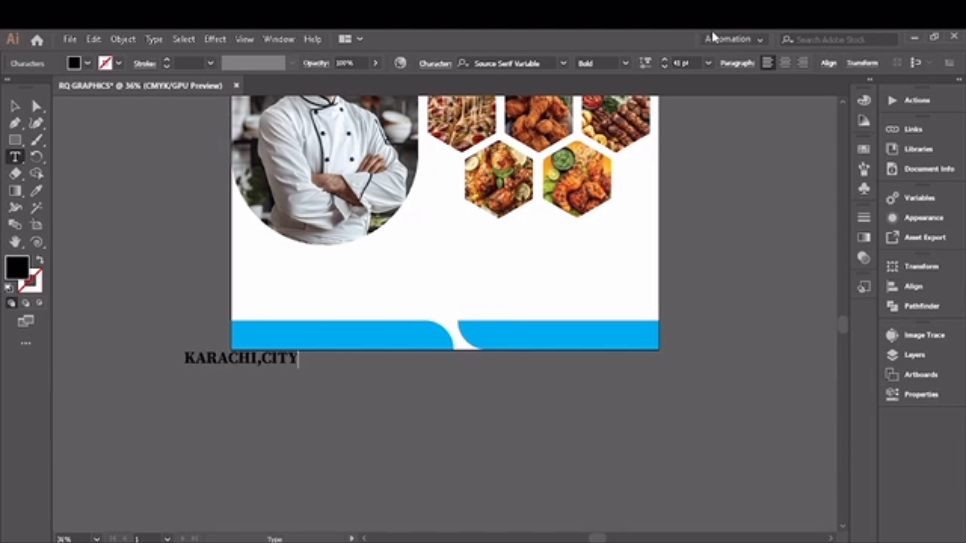
- Set the KARACHI,CITY text's font style to Roman and move it onto the bottom-right footer shape
click(625, 63)
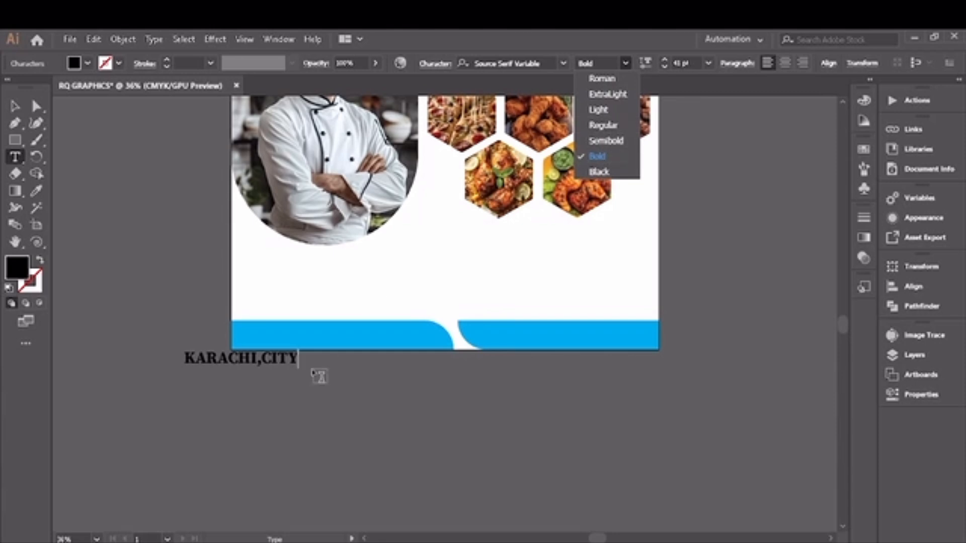
click(17, 106)
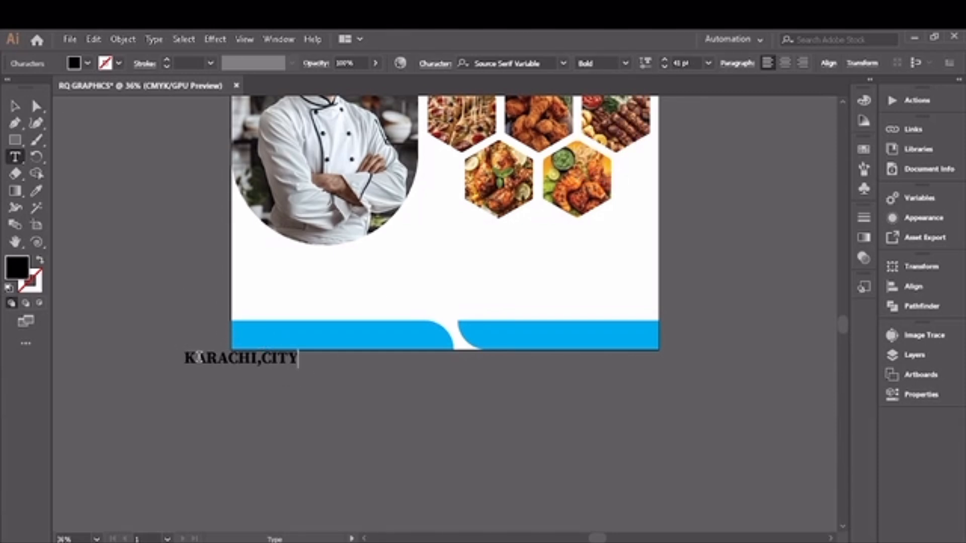
drag(185, 359, 302, 359)
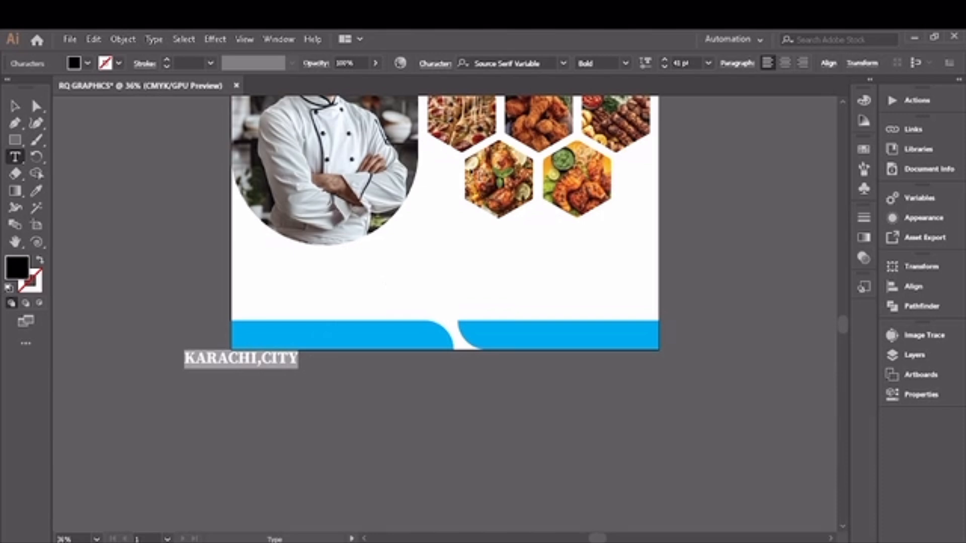
click(626, 63)
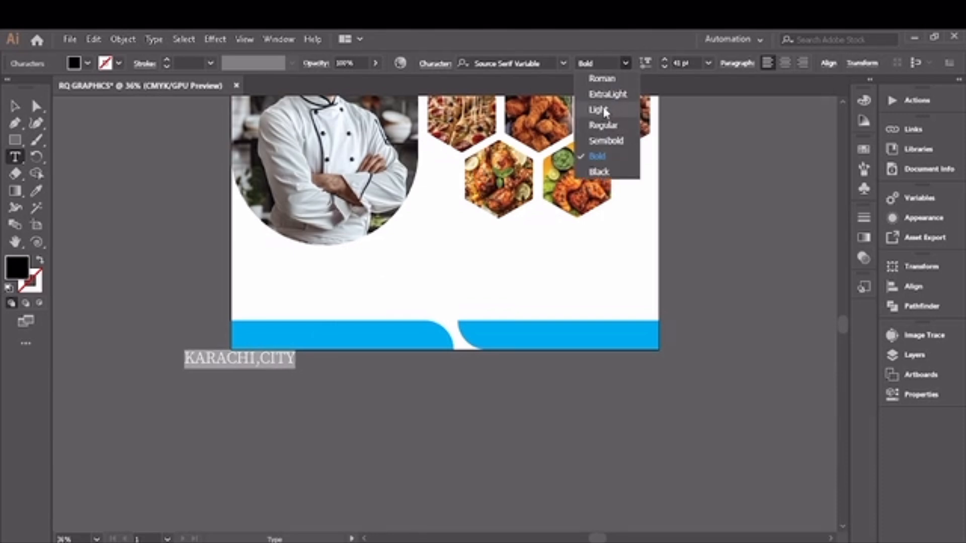
click(602, 79)
key(Escape)
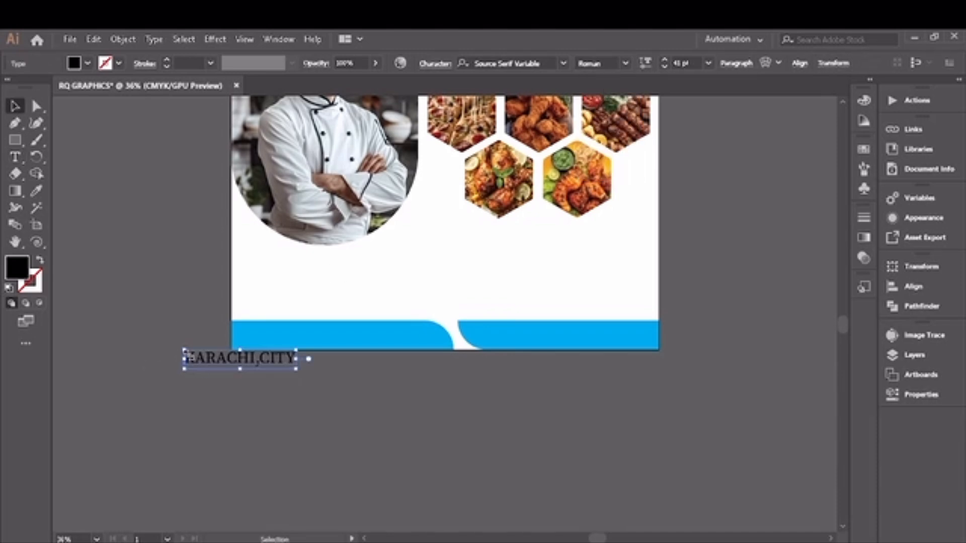
drag(194, 360, 526, 343)
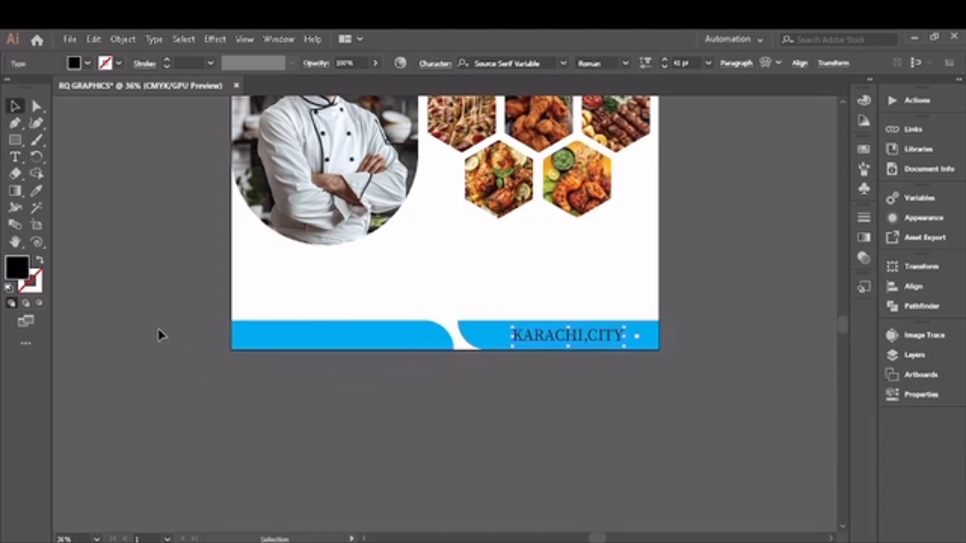
- Create a point text with the restaurant's phone number beside the artboard
click(15, 157)
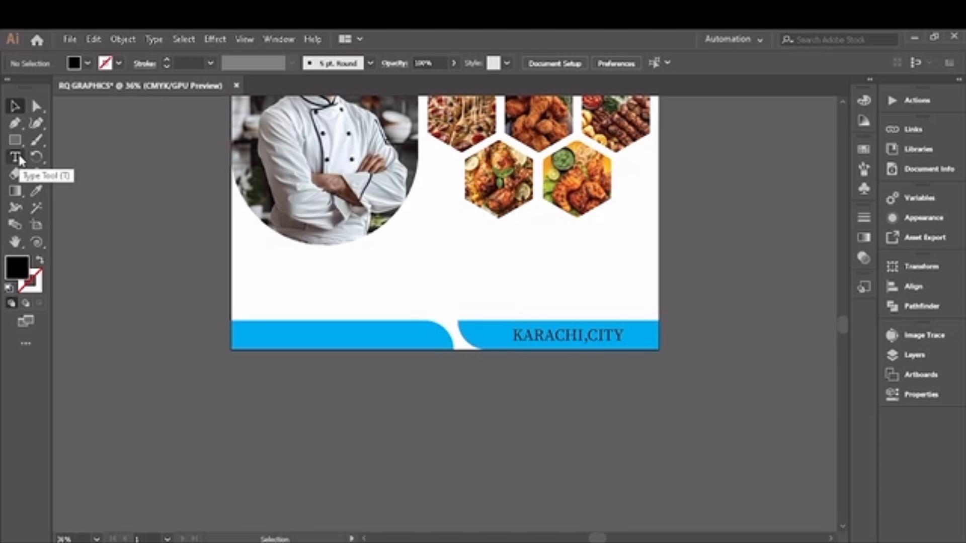
click(100, 339)
key(BackSpace)
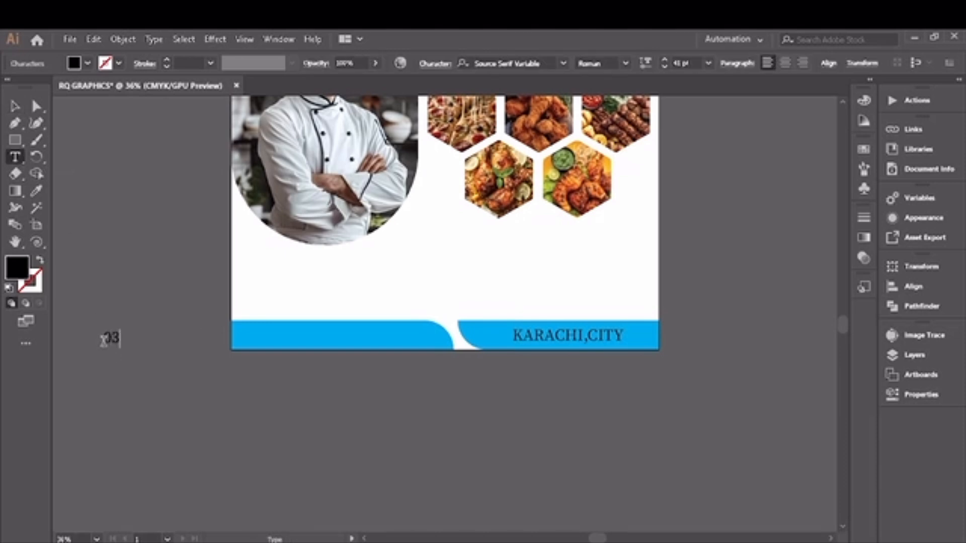
text(0312 345V678 90)
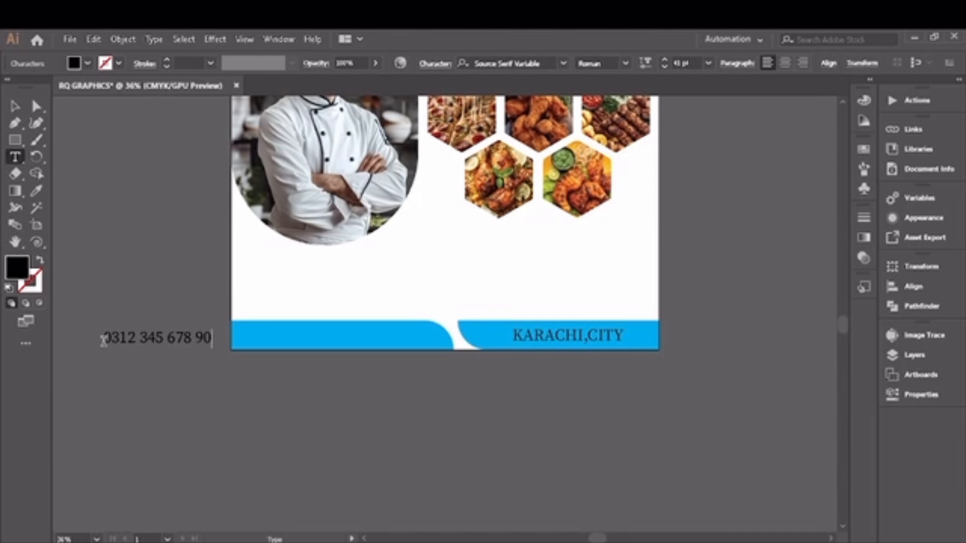
- Move the phone number onto the bottom-left footer shape and increase its font size to 50 pt
click(15, 106)
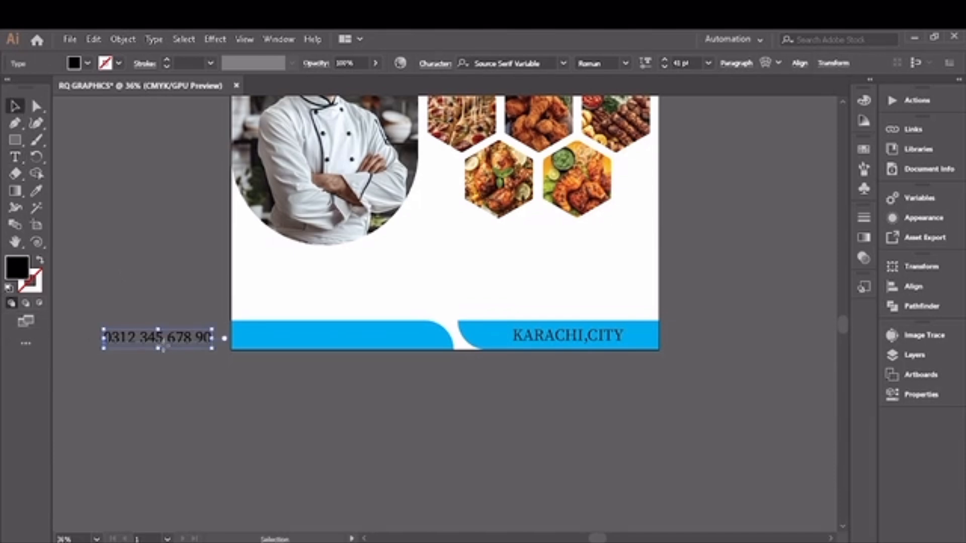
drag(160, 344, 360, 343)
click(666, 61)
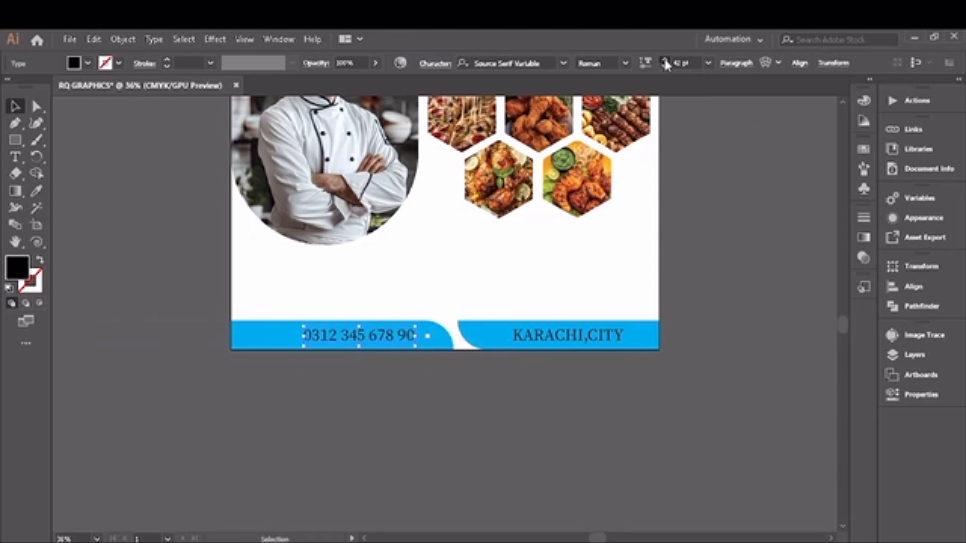
click(665, 61)
click(665, 62)
click(665, 61)
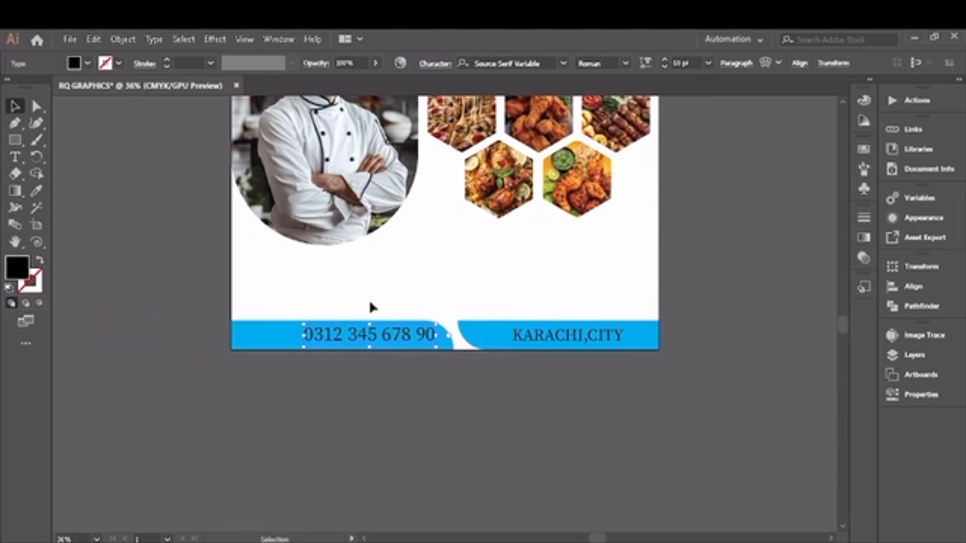
mouse_move(355, 340)
mouse_down()
mouse_move(345, 340)
mouse_move(354, 338)
mouse_up()
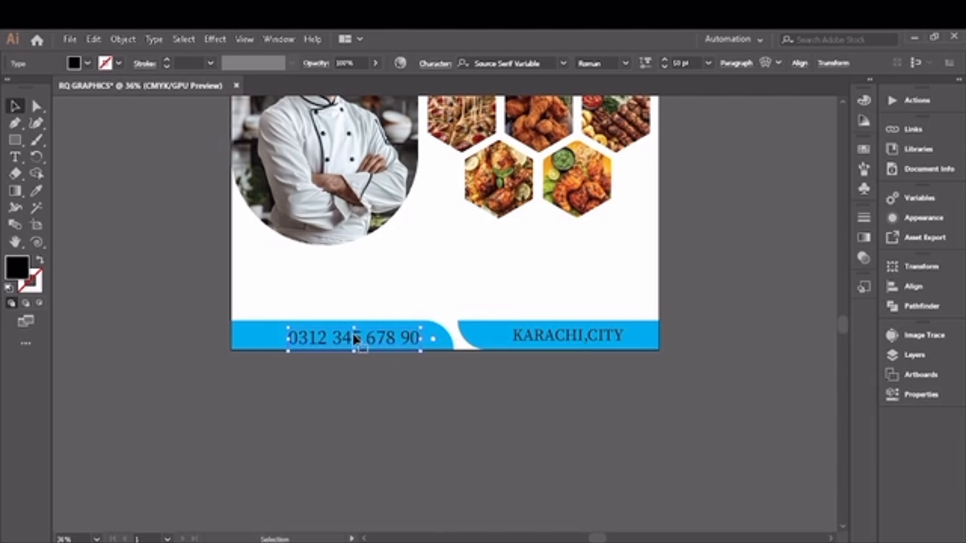
click(211, 346)
- Draw a small rectangle below the hexagons, round two opposite corners, and fill it with blue
click(14, 140)
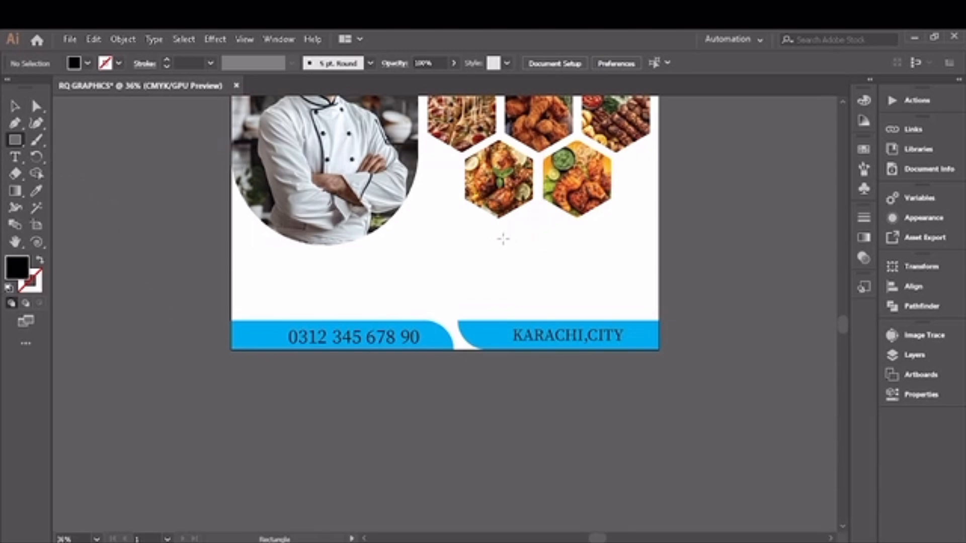
drag(495, 238, 604, 268)
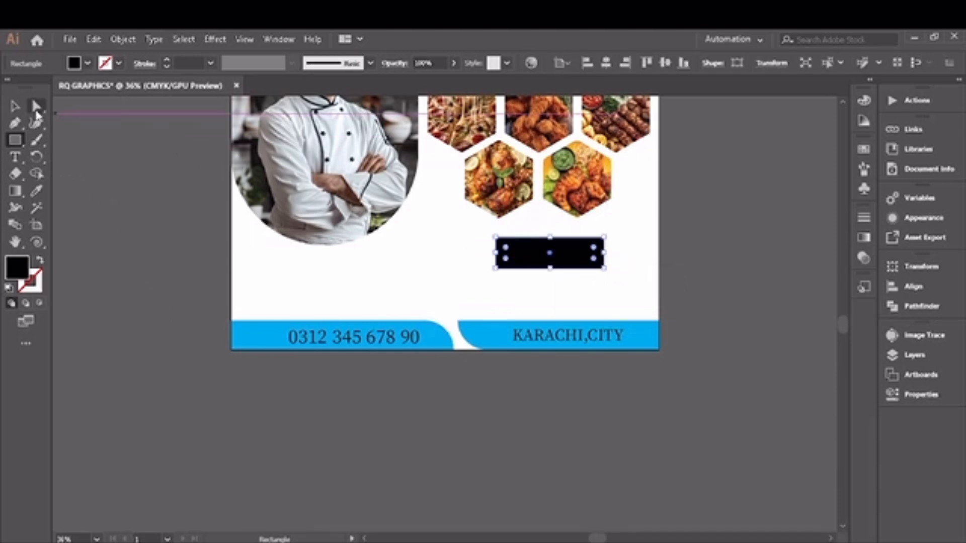
click(36, 111)
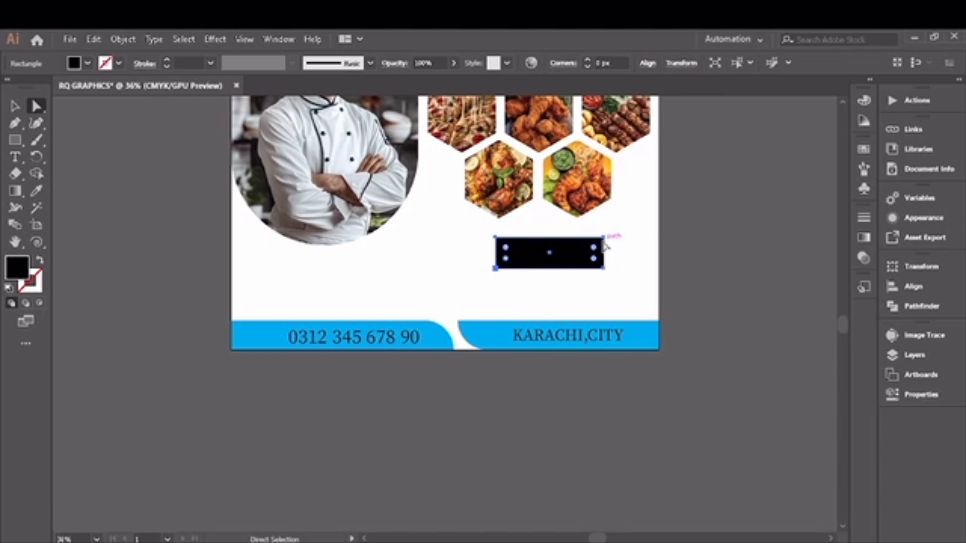
drag(595, 253, 539, 274)
click(87, 63)
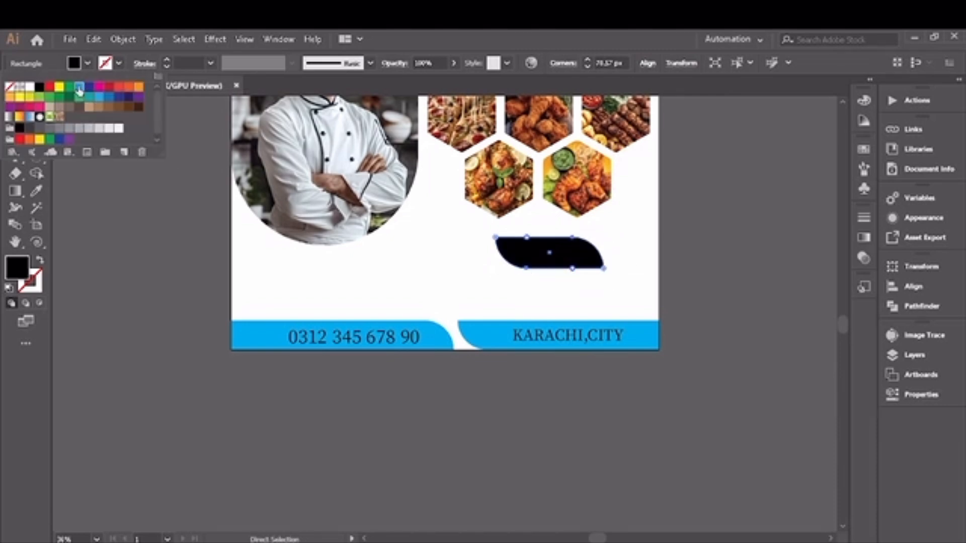
click(78, 83)
- Create two point texts reading FREE HOME and DELIEVERY stacked beside the artboard
click(15, 156)
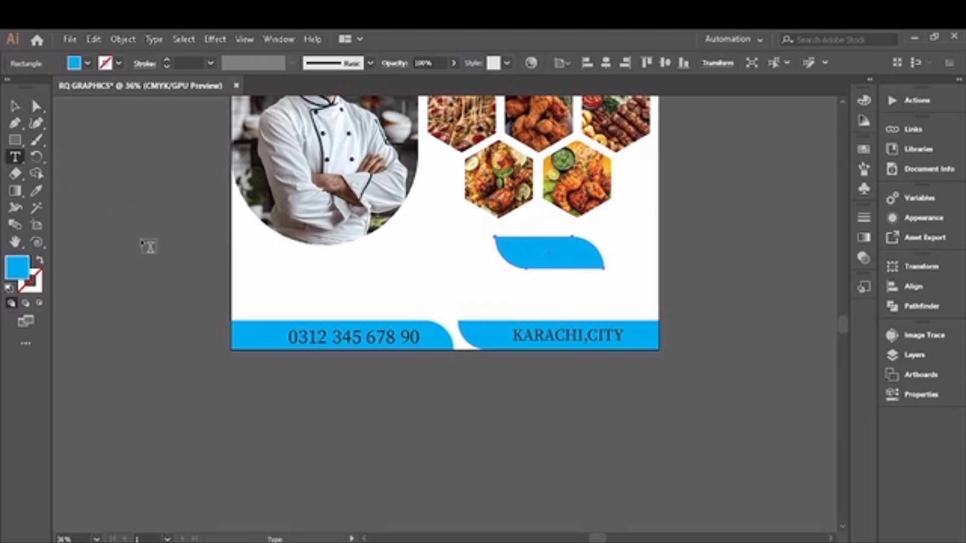
click(142, 239)
key(BackSpace)
text(FREE HOME)
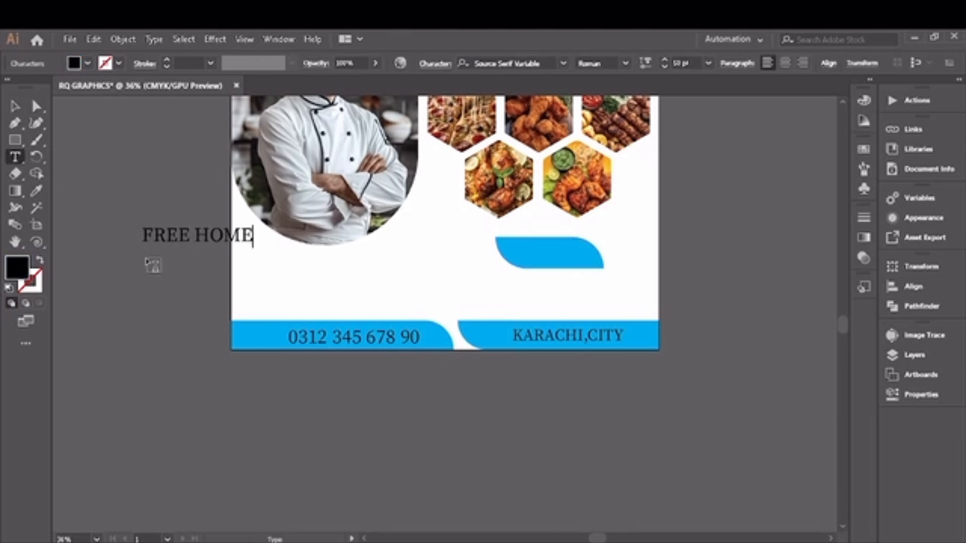
click(146, 255)
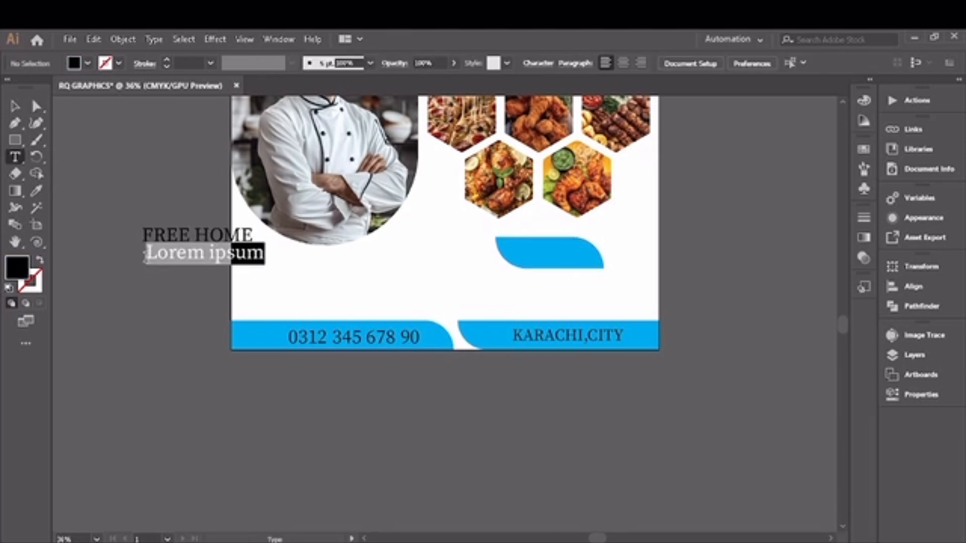
key(BackSpace)
text(DELIEVER)
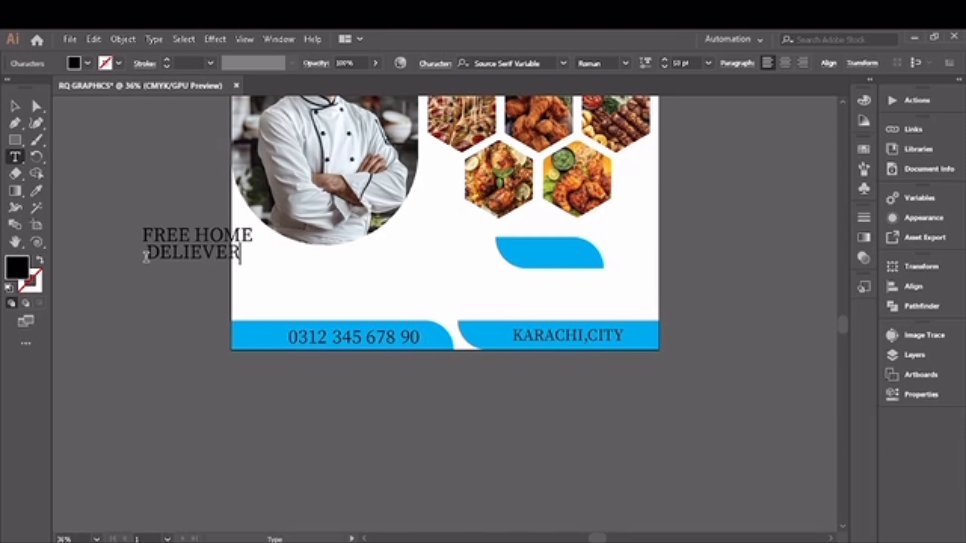
text(Y)
- Reduce the FREE HOME text's font size to 35 pt
click(14, 107)
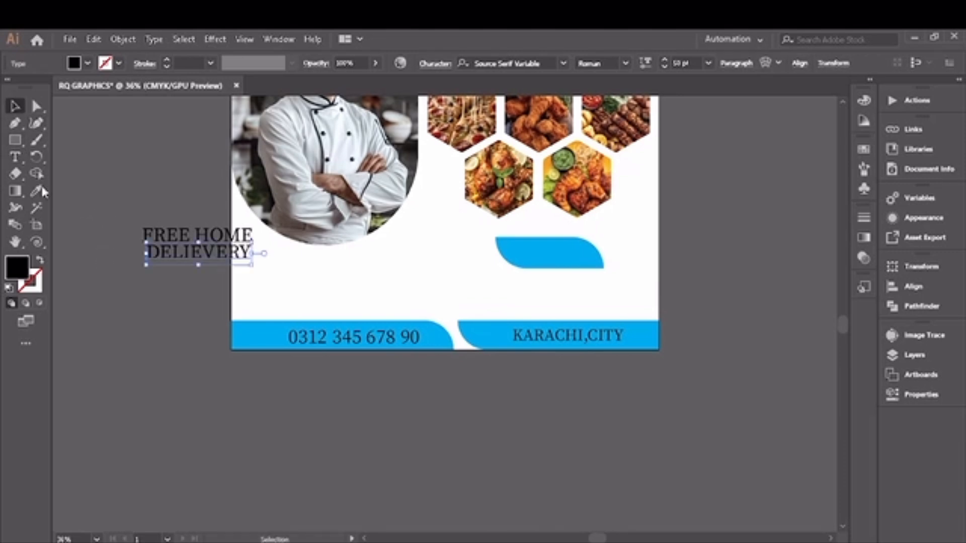
click(200, 235)
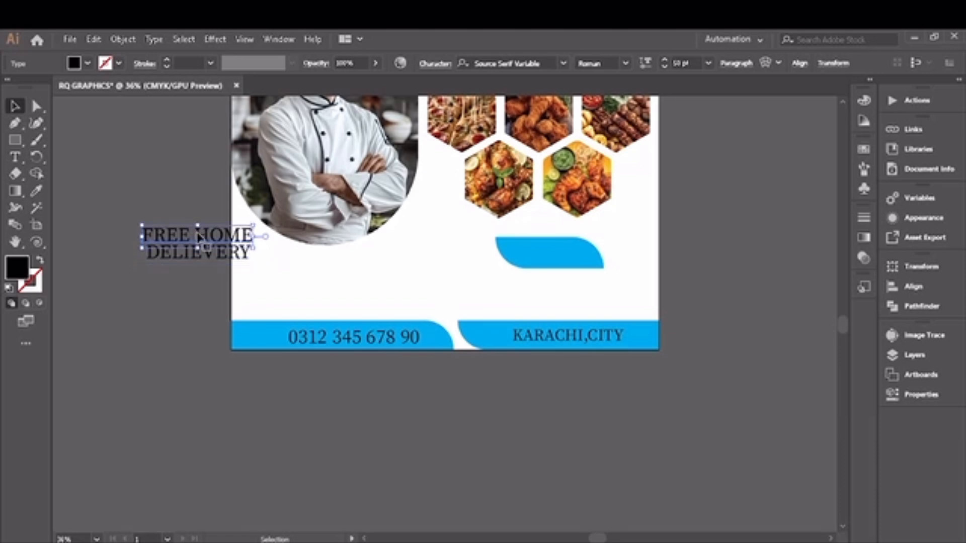
click(664, 65)
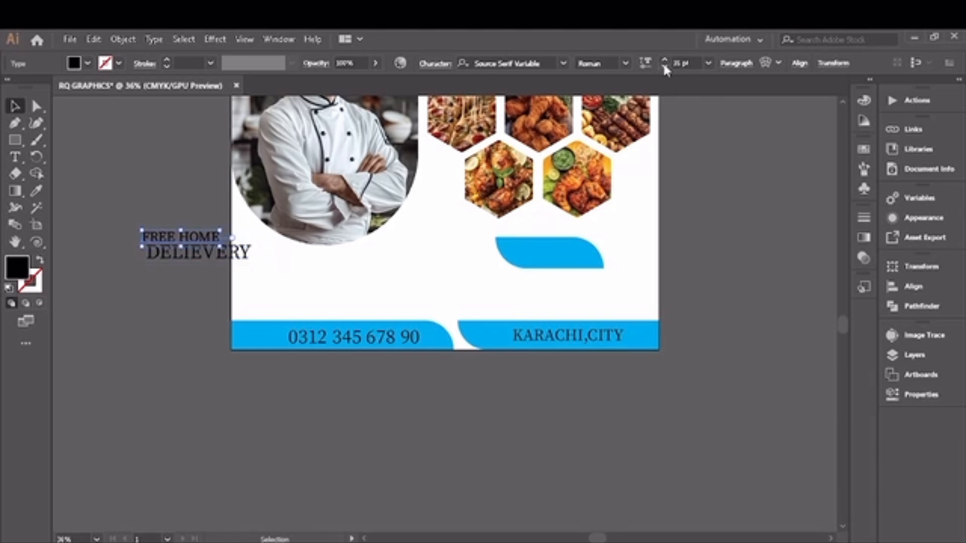
- Move the FREE HOME text onto the blue rounded shape below the hexagons
drag(211, 232, 577, 252)
click(478, 276)
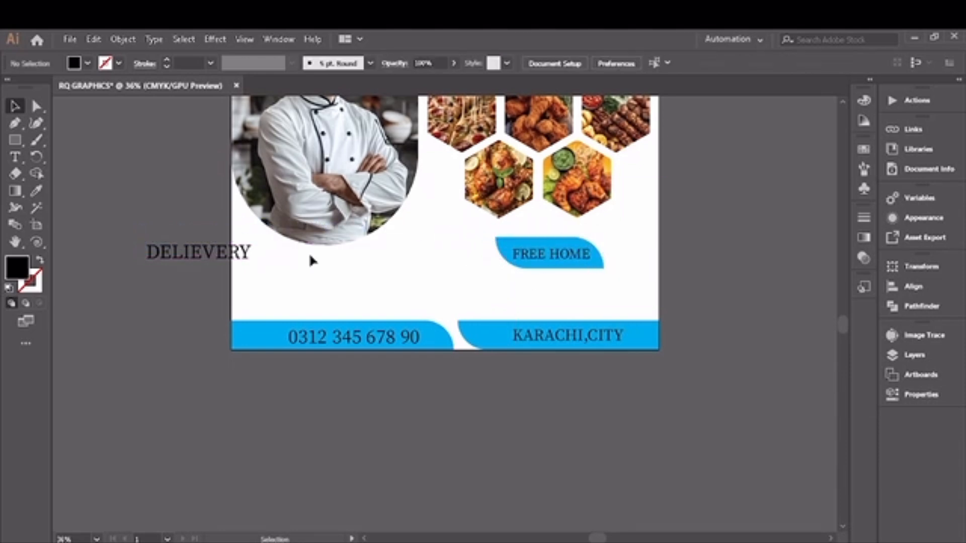
- Reduce the DELIEVERY text to 31 pt and place it just below the FREE HOME shape
click(237, 253)
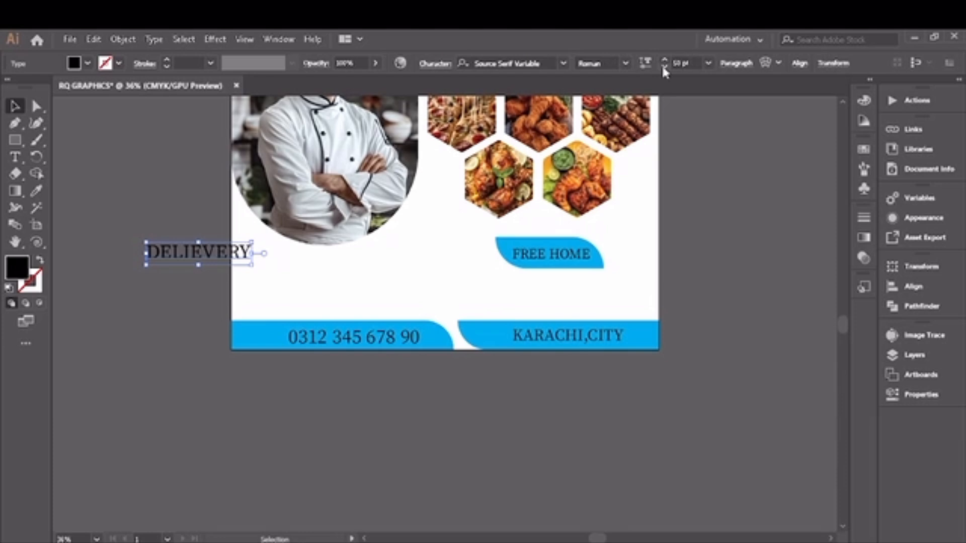
click(662, 66)
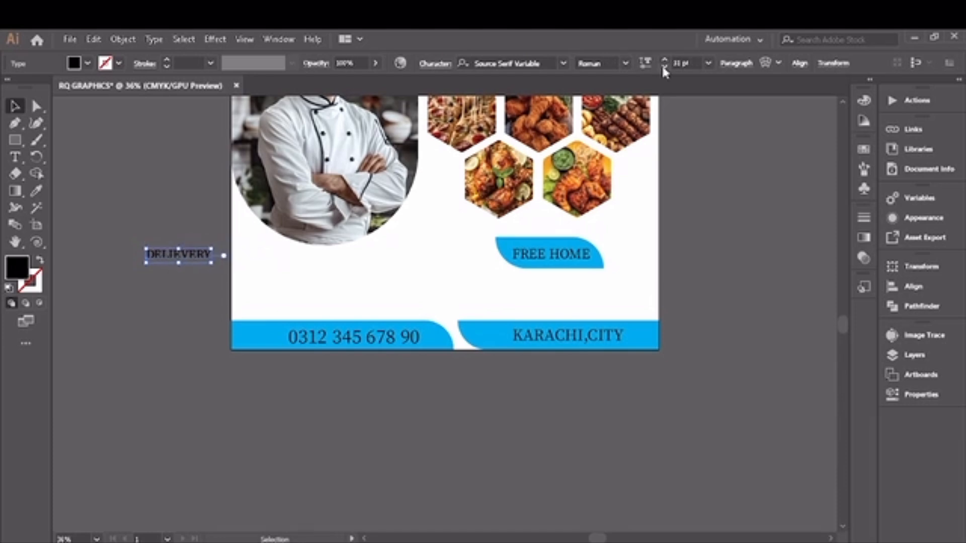
drag(158, 267, 548, 274)
- Change the FREE HOME shape's fill to orange
click(512, 265)
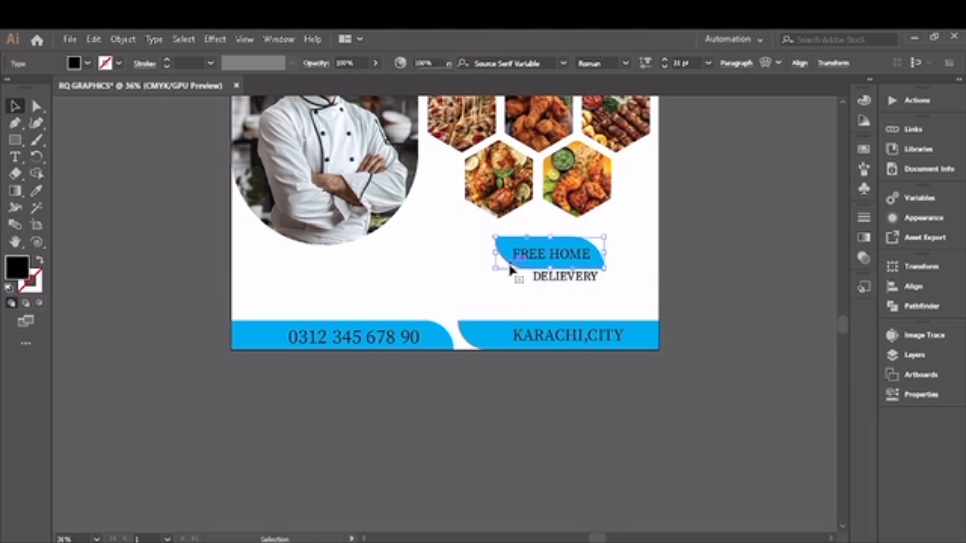
click(87, 64)
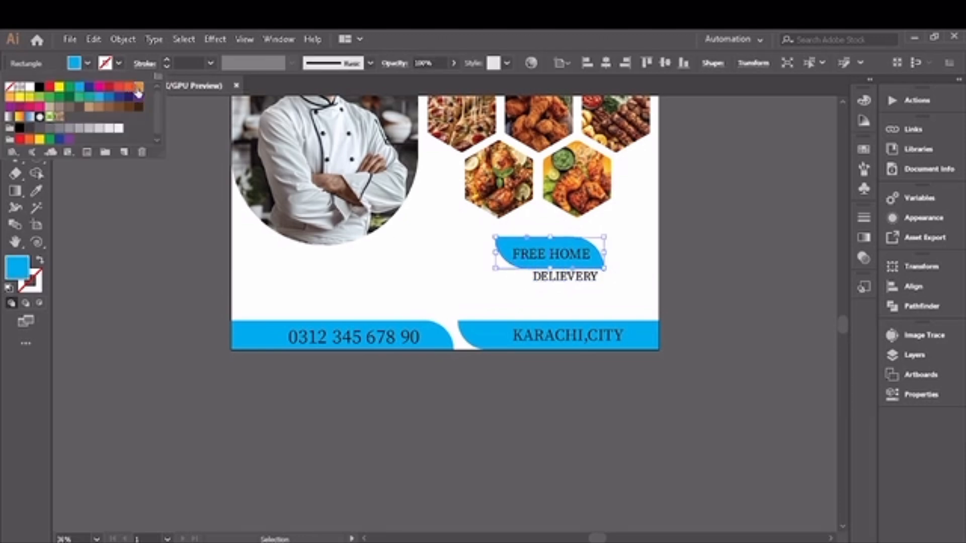
click(137, 90)
click(158, 214)
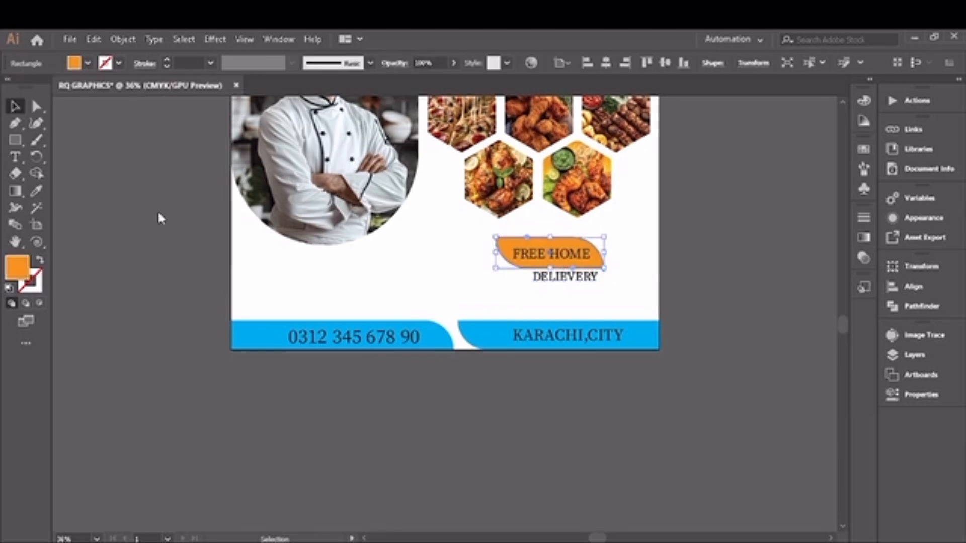
click(157, 213)
- Draw a circle with the Ellipse tool overlapping the lower right edge of the chef photo
click(15, 140)
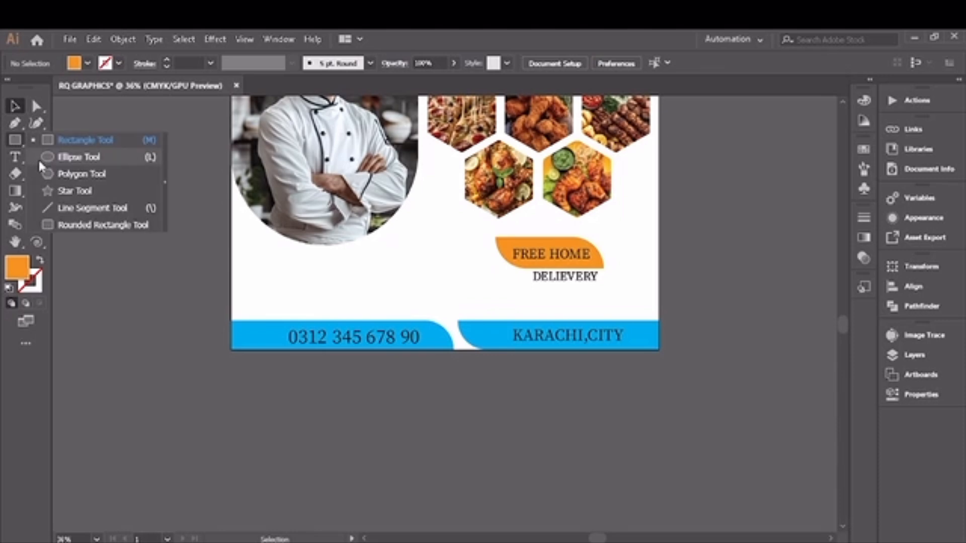
click(73, 158)
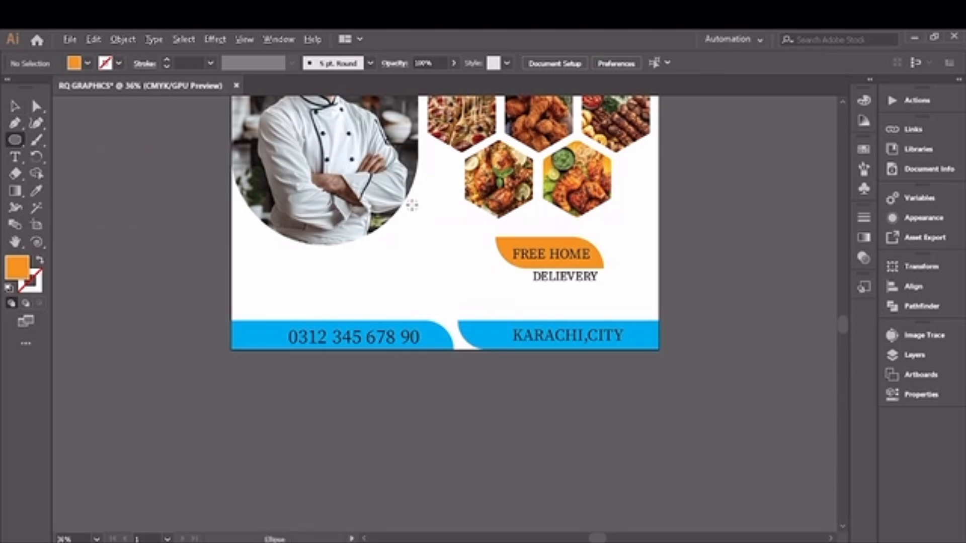
drag(412, 205, 430, 246)
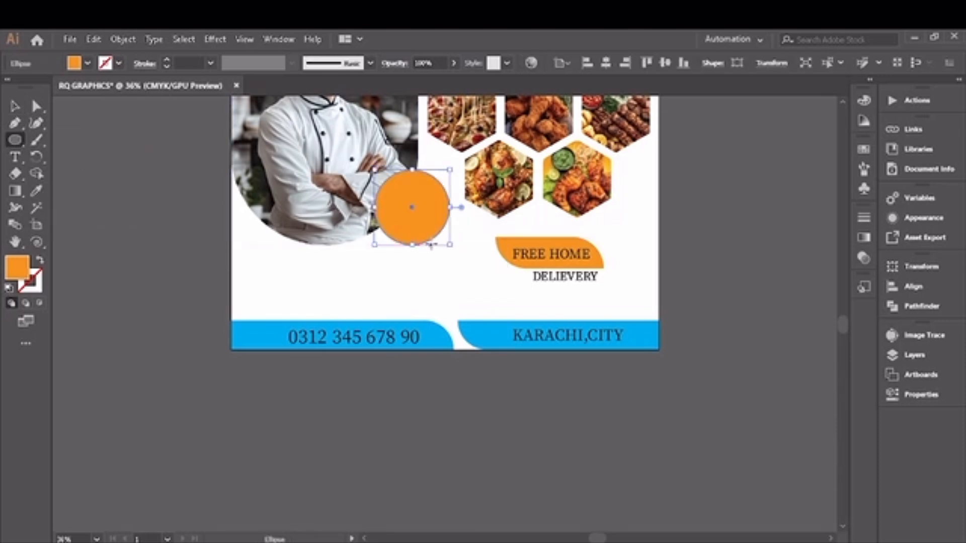
- Give the circle a blue 5 pt stroke and a white fill
click(119, 65)
click(79, 91)
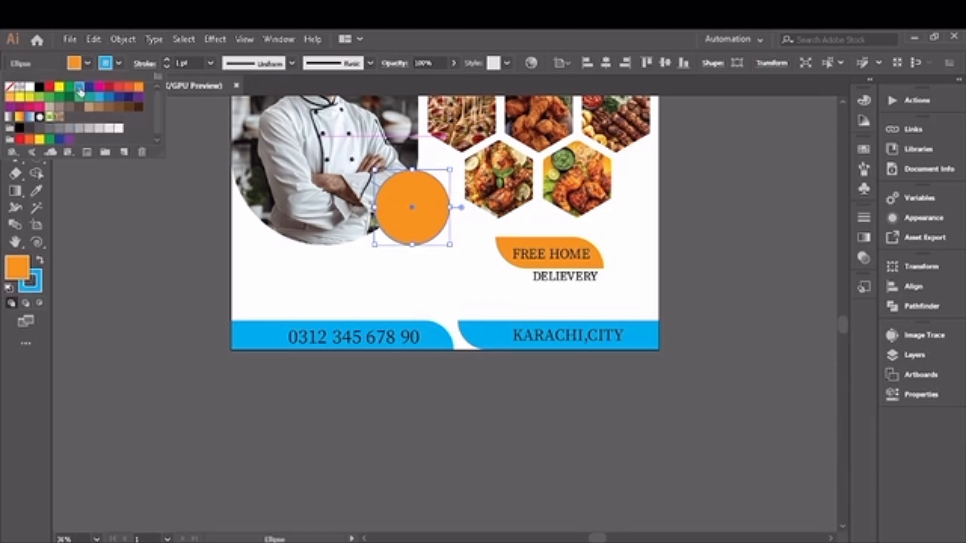
click(166, 59)
click(167, 59)
click(166, 58)
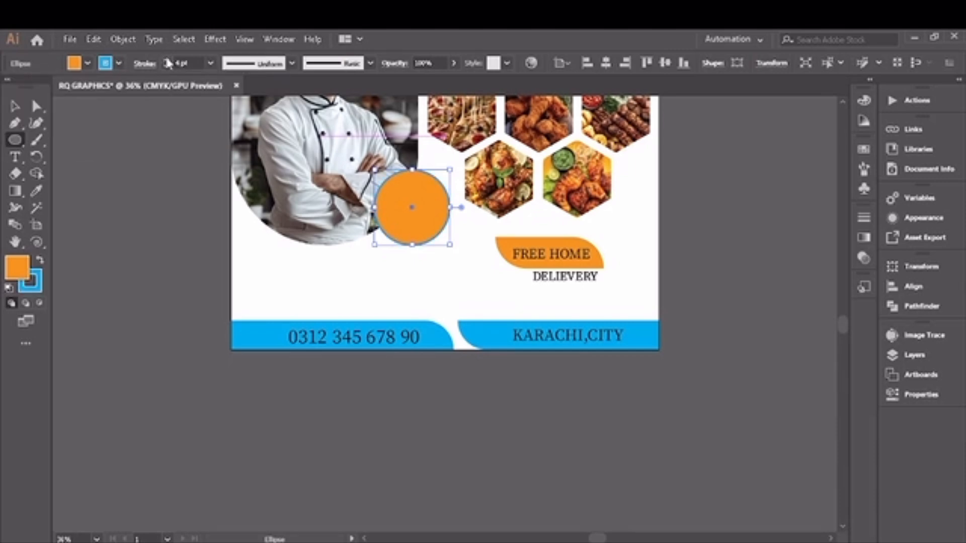
click(166, 58)
click(88, 64)
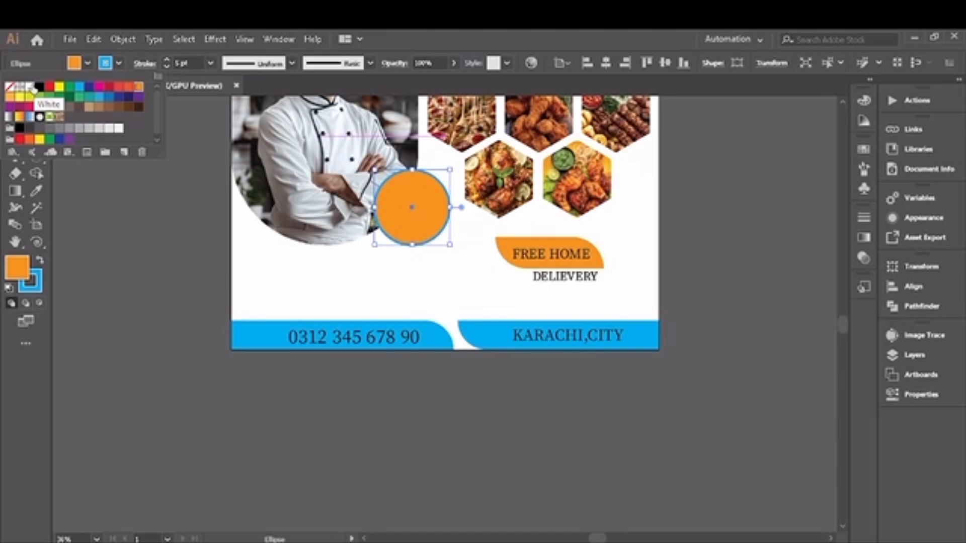
click(34, 89)
click(89, 63)
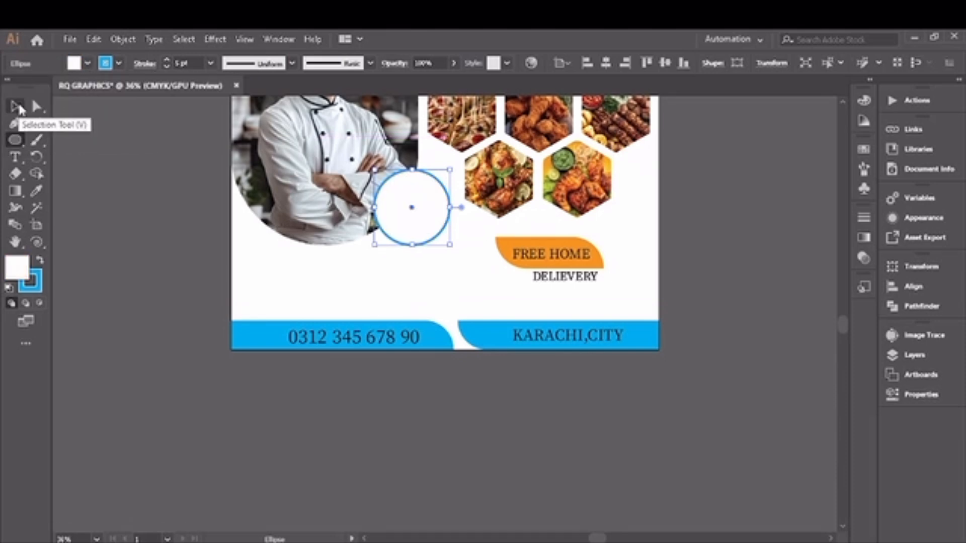
- Create point text reading SAVE UPTO, 30%, DISCOUNT on three lines beside the artboard
click(15, 157)
click(102, 212)
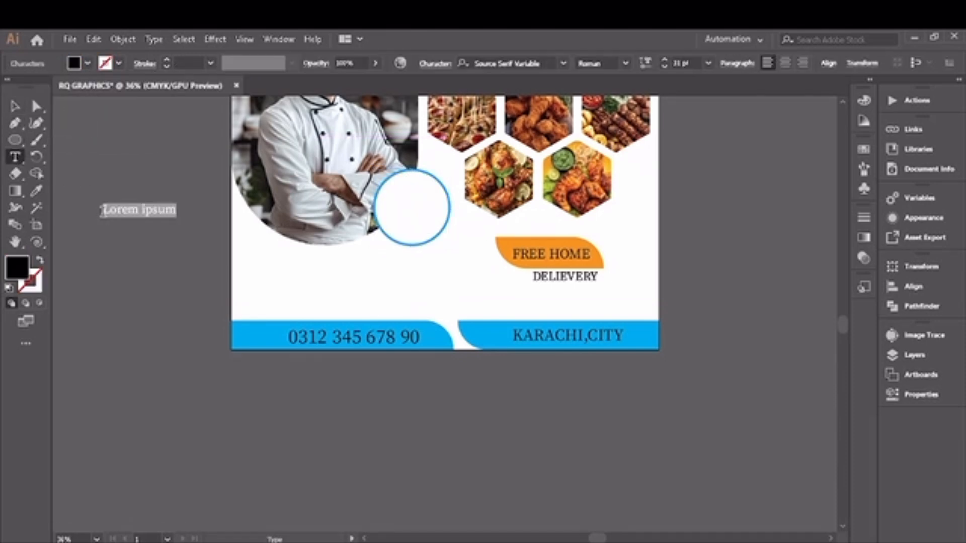
key(BackSpace)
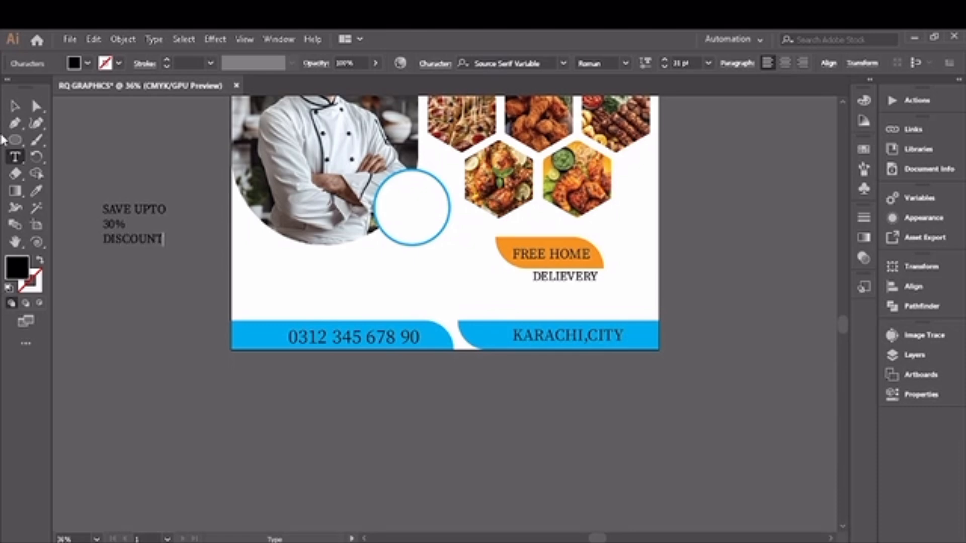
- Set the 30% line's font to Algerian
mouse_move(115, 224)
mouse_down()
mouse_move(126, 224)
mouse_move(100, 225)
mouse_up()
click(563, 66)
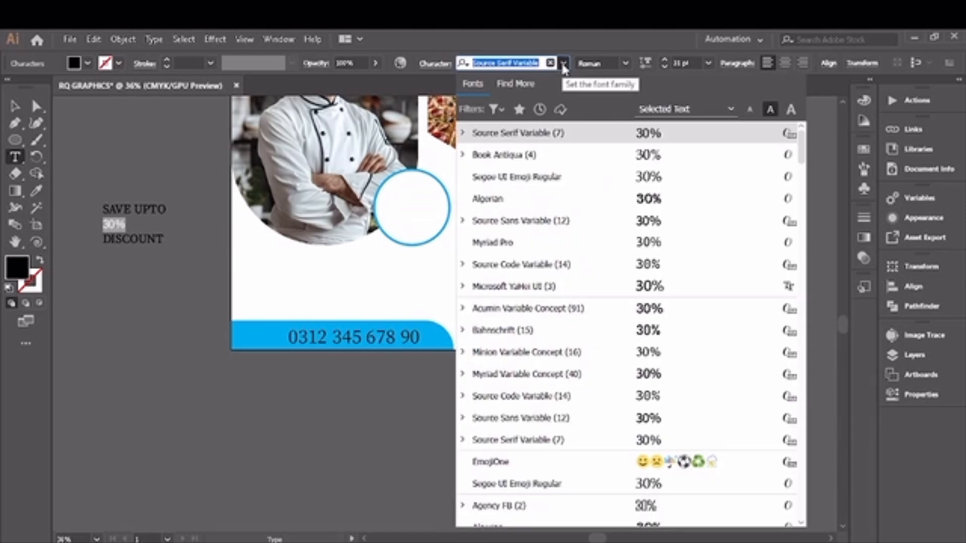
click(621, 197)
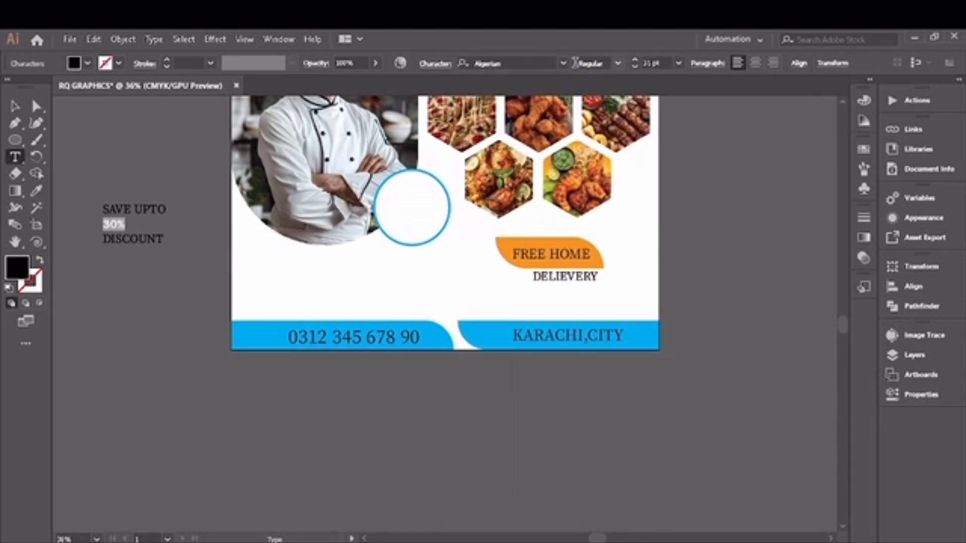
- Move the discount text inside the white circle and nudge it into place
click(14, 105)
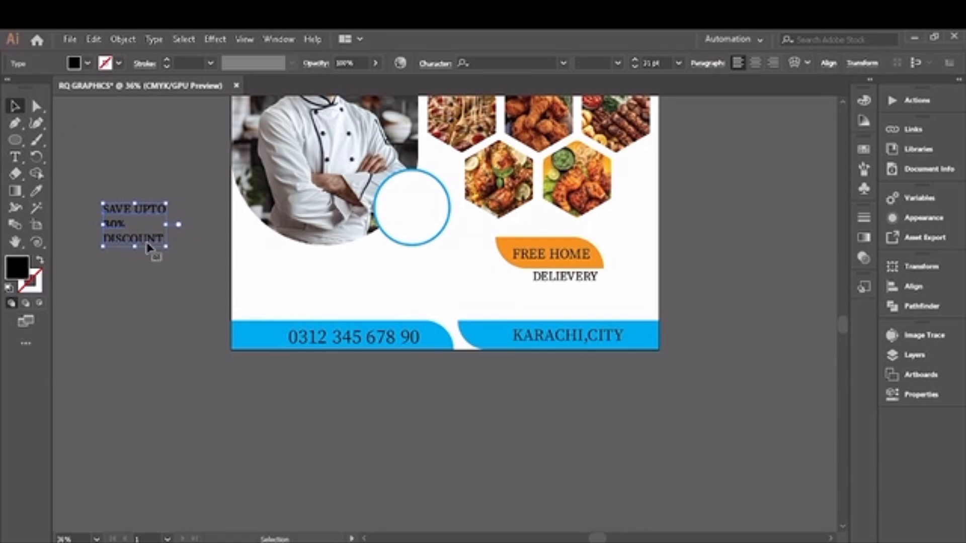
drag(151, 249, 423, 229)
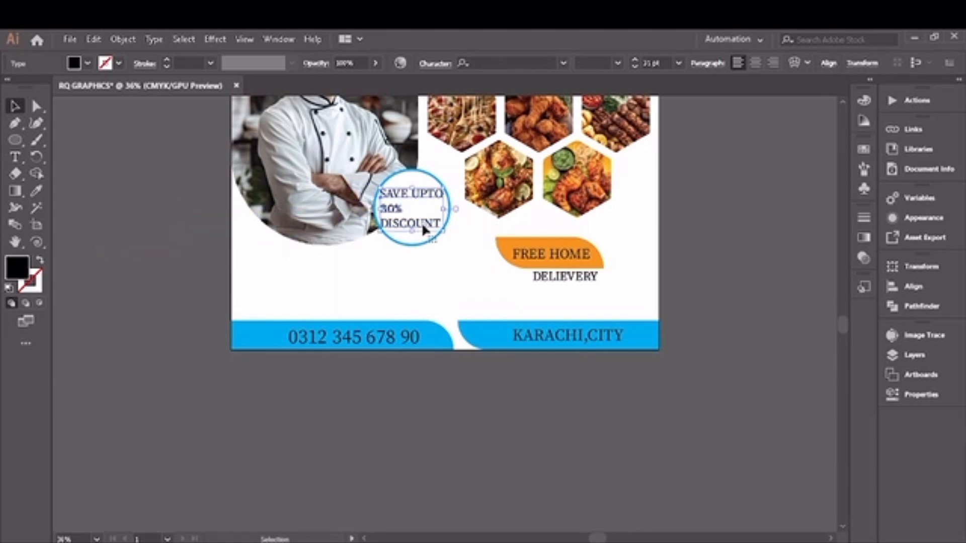
key(Right)
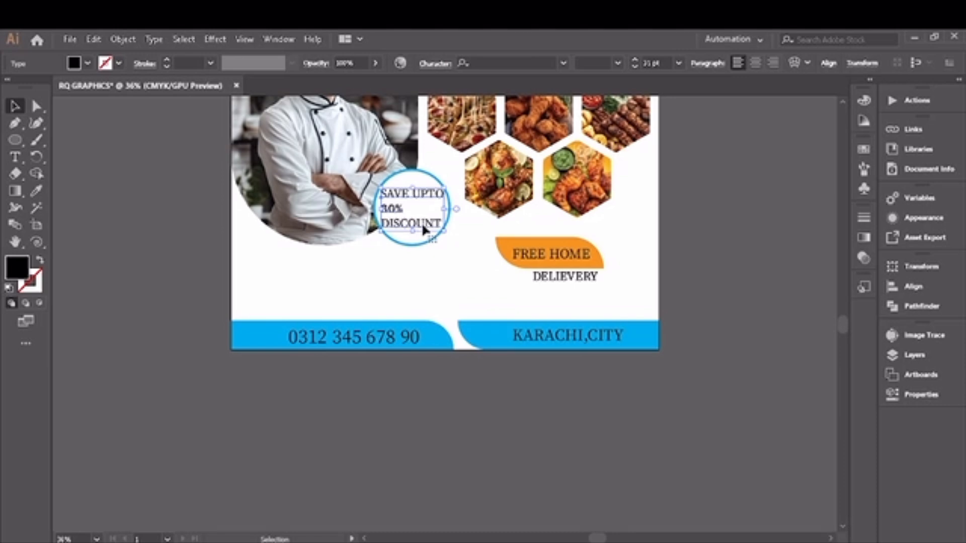
click(162, 249)
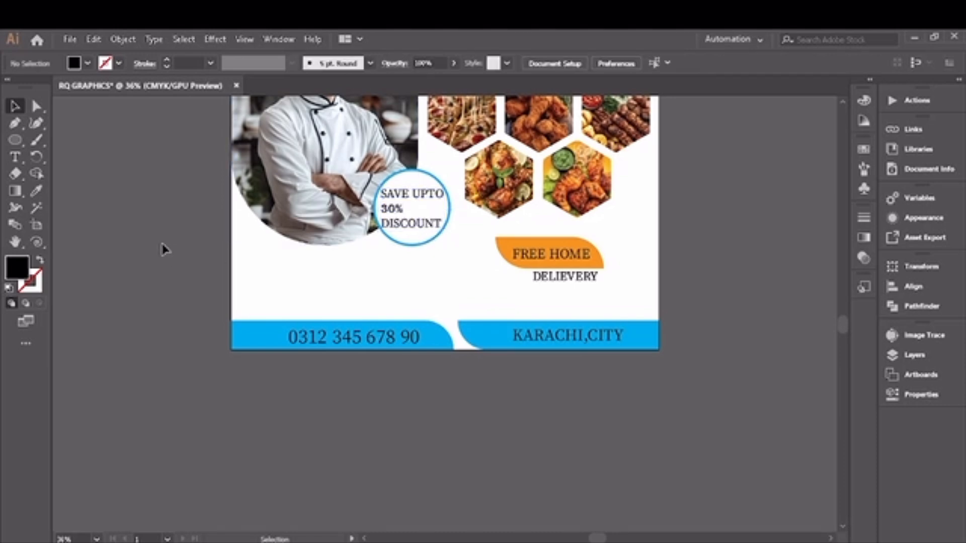
- Delete the small leftover text object beside the artboard
click(15, 241)
scroll(14, 241, up, 5)
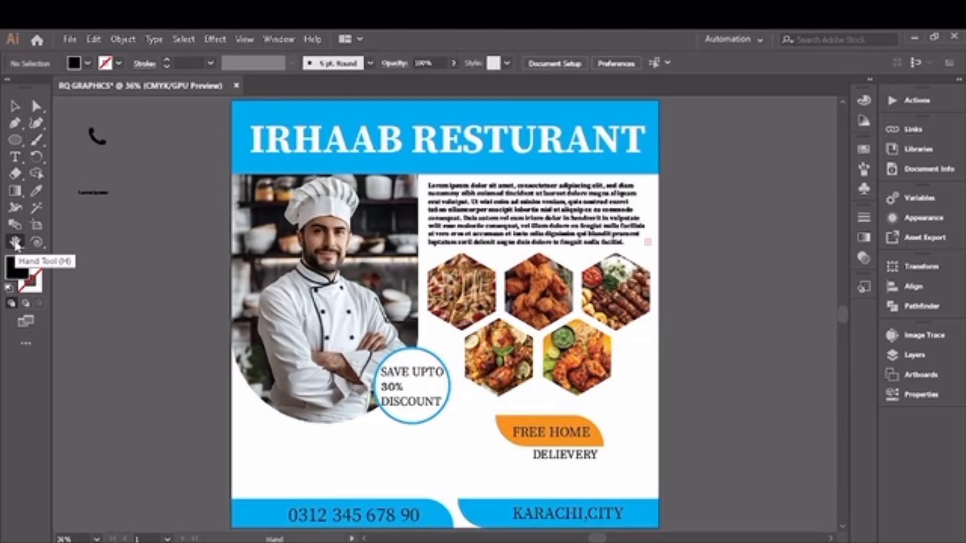
click(16, 108)
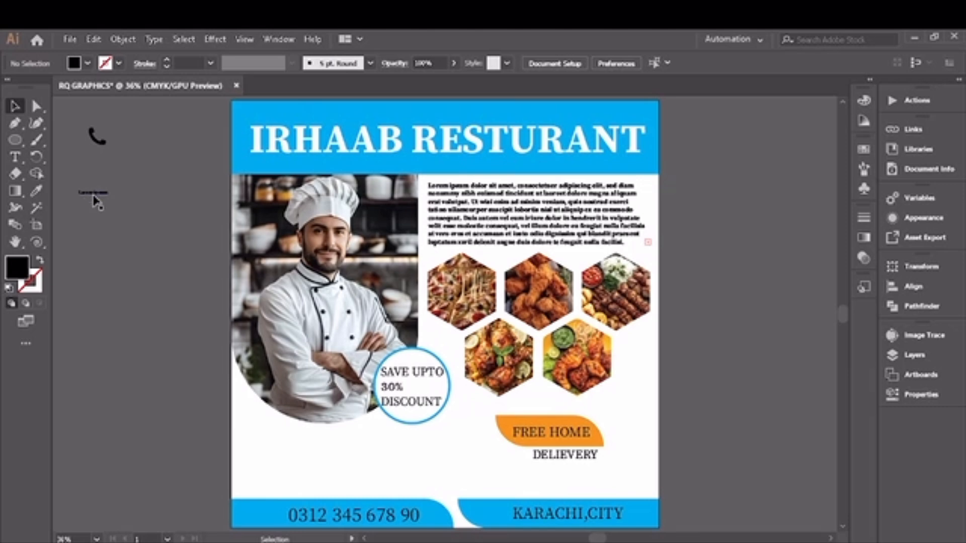
click(93, 193)
key(Delete)
- Move the phone icon onto the bottom-left footer before the phone number and bring it to the front
click(97, 142)
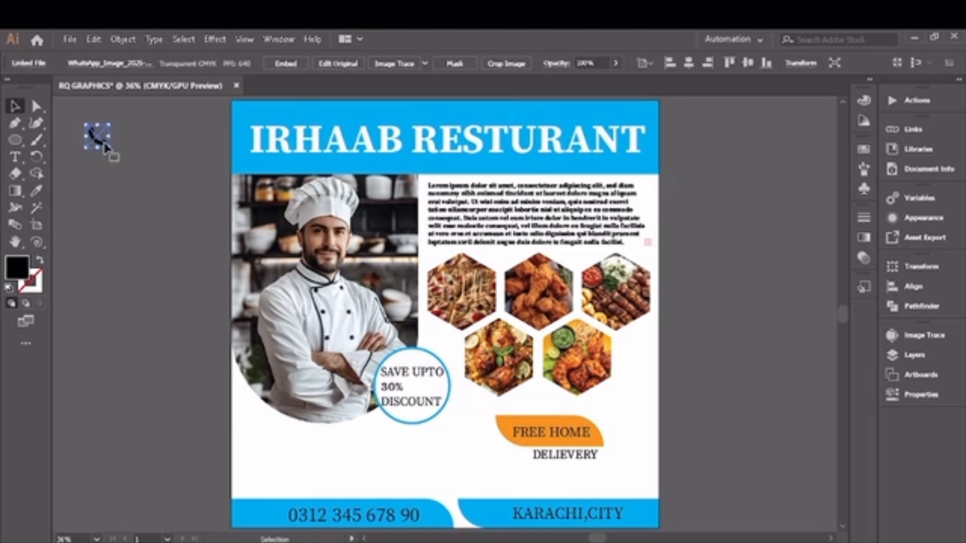
drag(109, 149, 110, 149)
drag(106, 145, 270, 522)
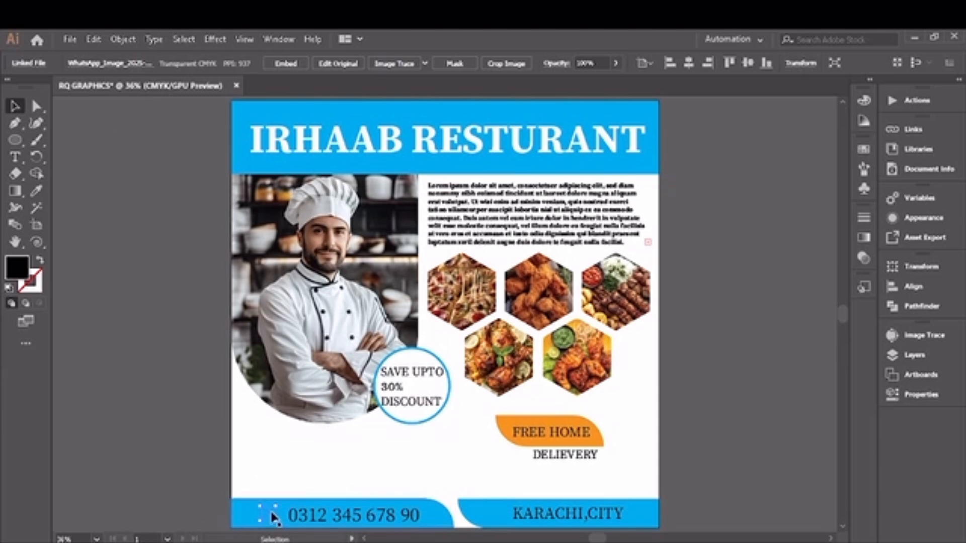
right_click(269, 515)
mouse_move(321, 436)
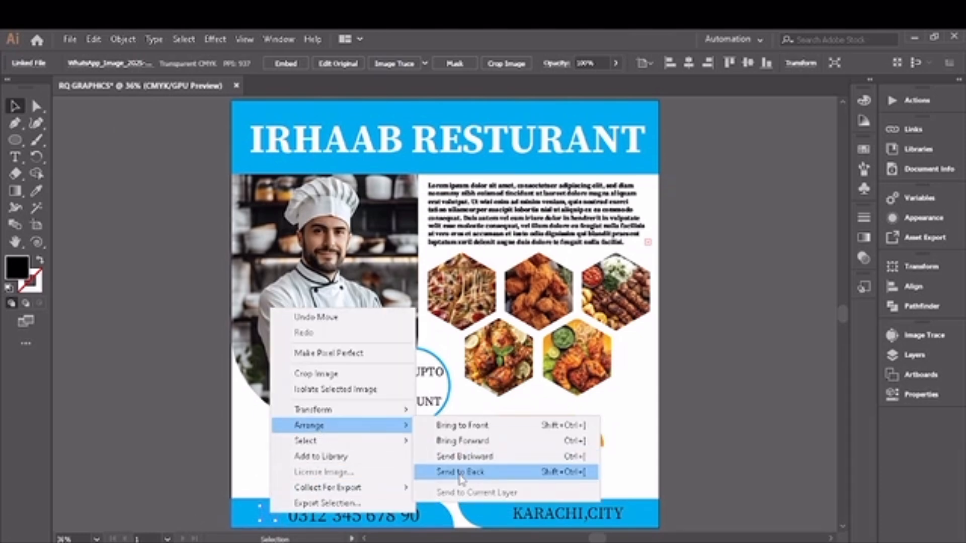
click(461, 426)
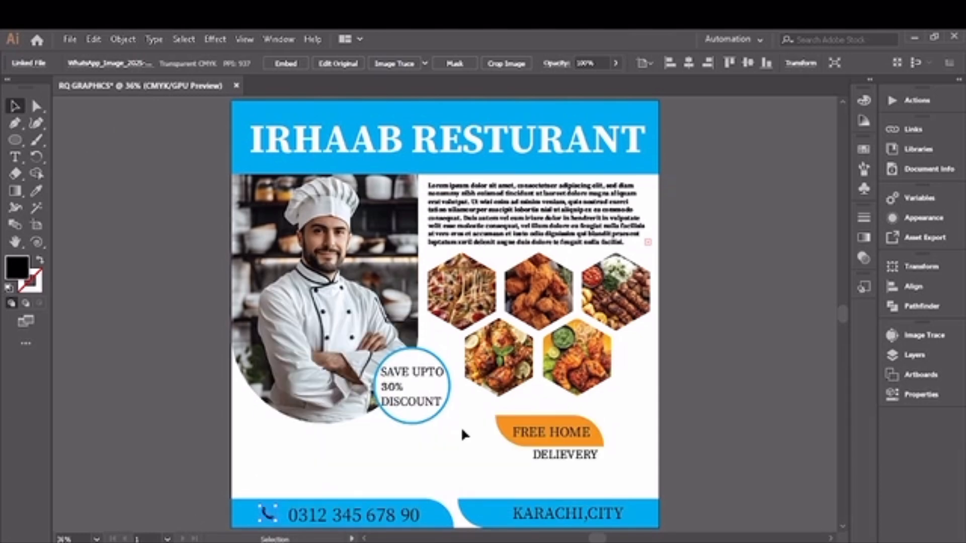
click(170, 480)
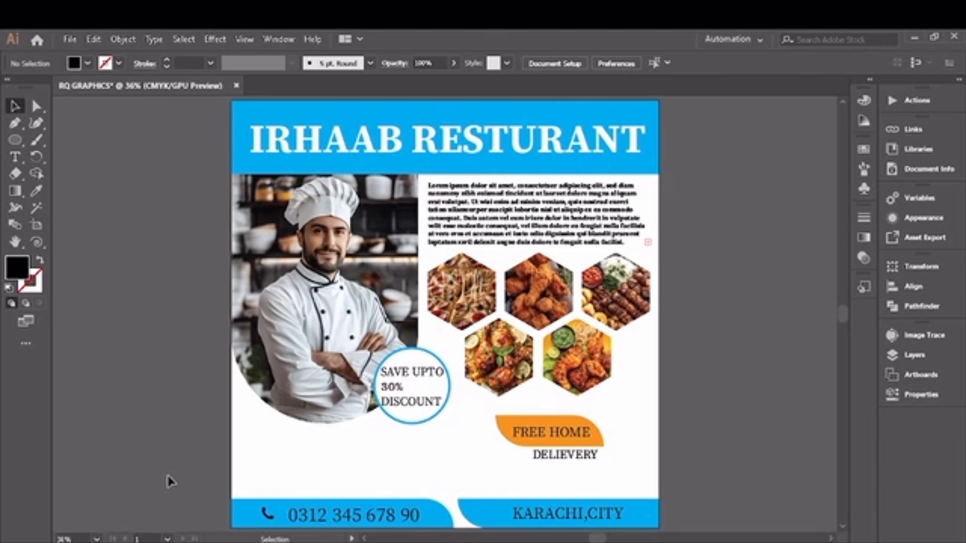